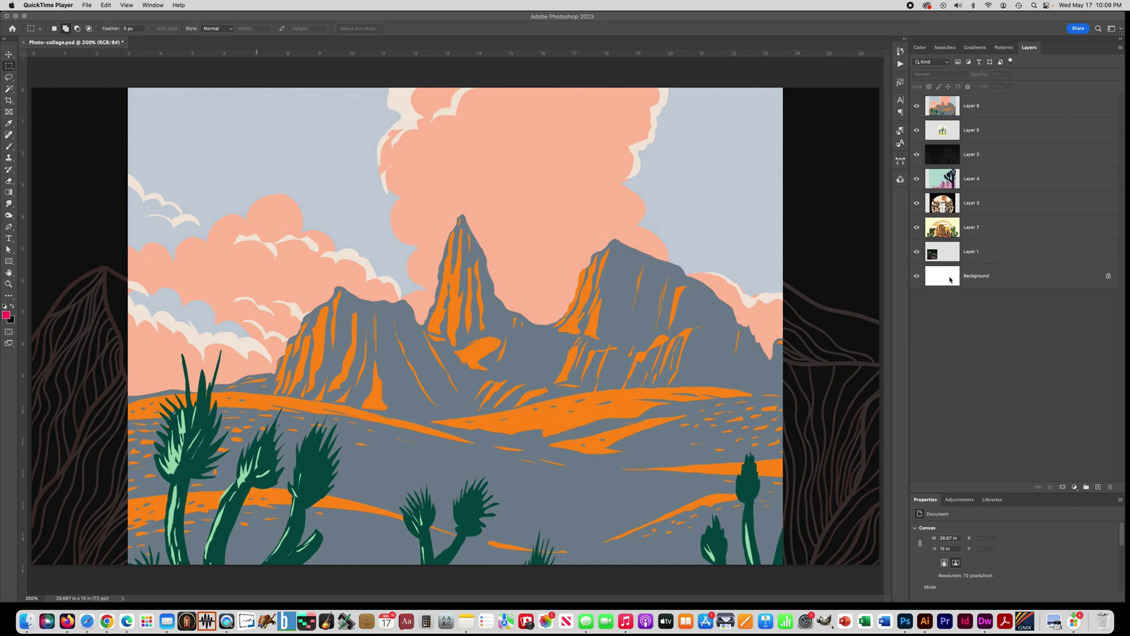
Delete the Background layer and hide every remaining layer except Layer 2, the black mountain line art.
left_click(980, 277)
left_click_drag(995, 277, 1111, 487)
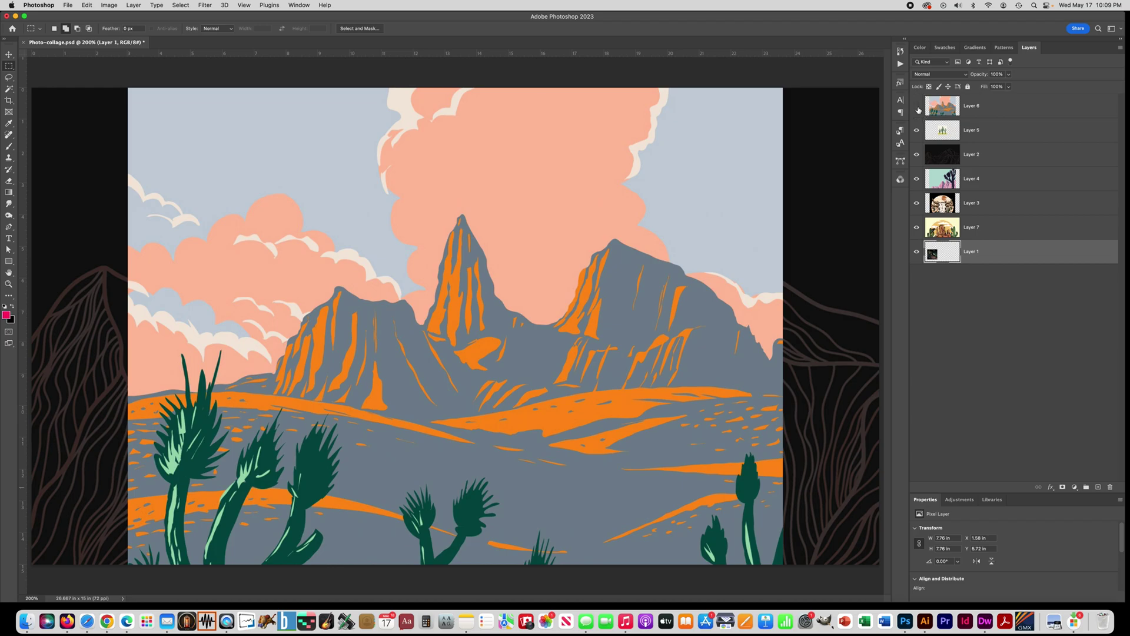
left_click(917, 107)
left_click(917, 131)
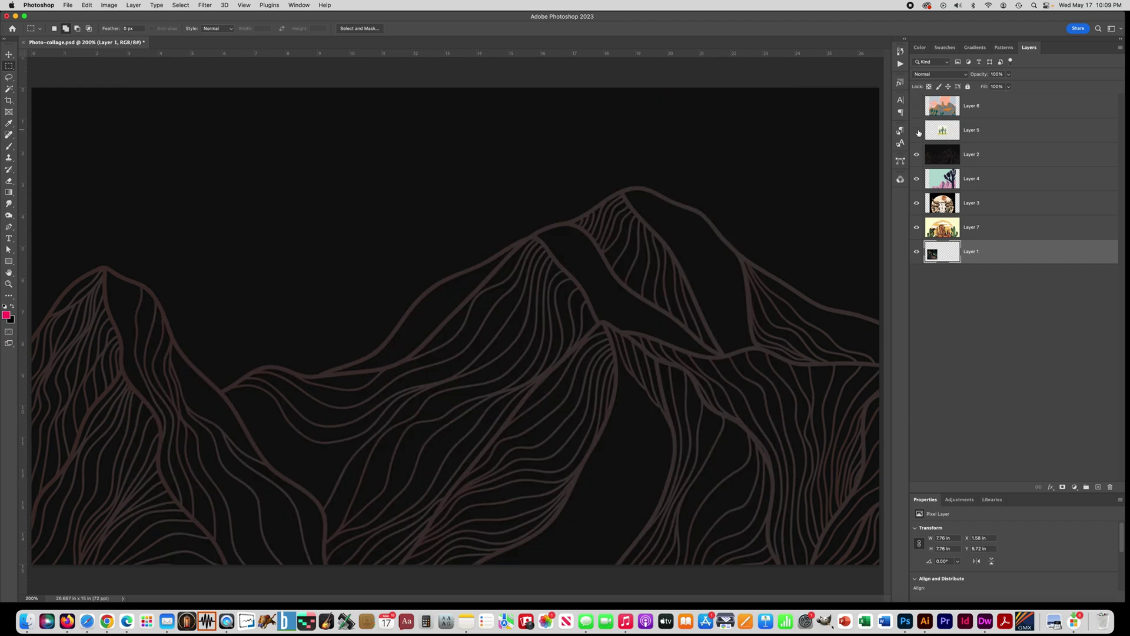
left_click(917, 204)
left_click(917, 228)
left_click(916, 251)
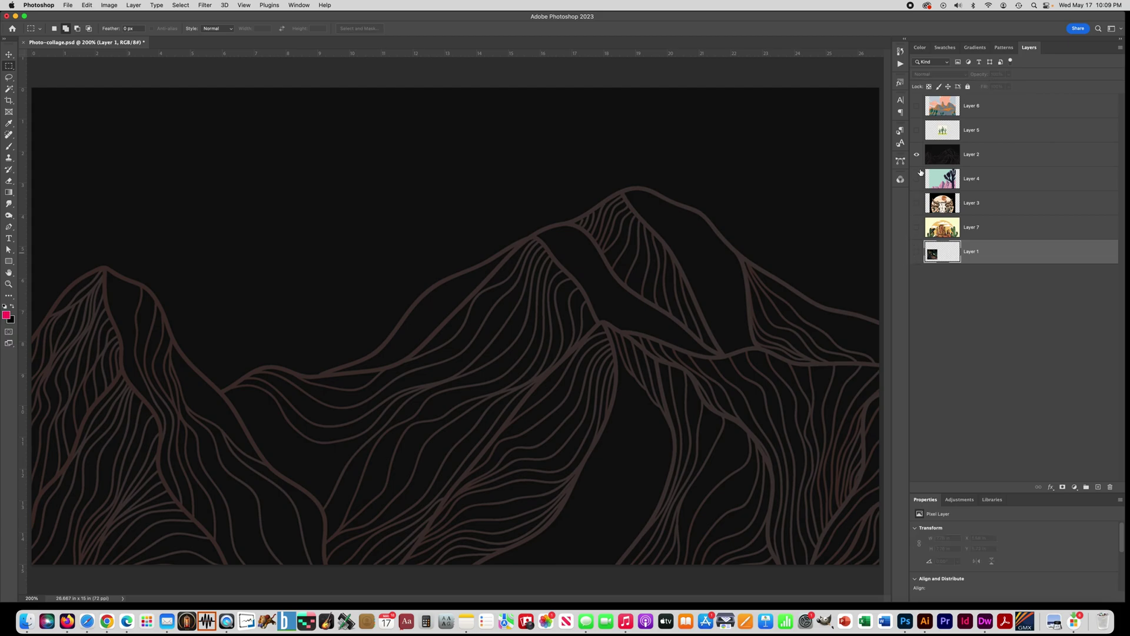
Move Layer 2, the black mountain line art, to the very bottom of the layer stack.
left_click(989, 155)
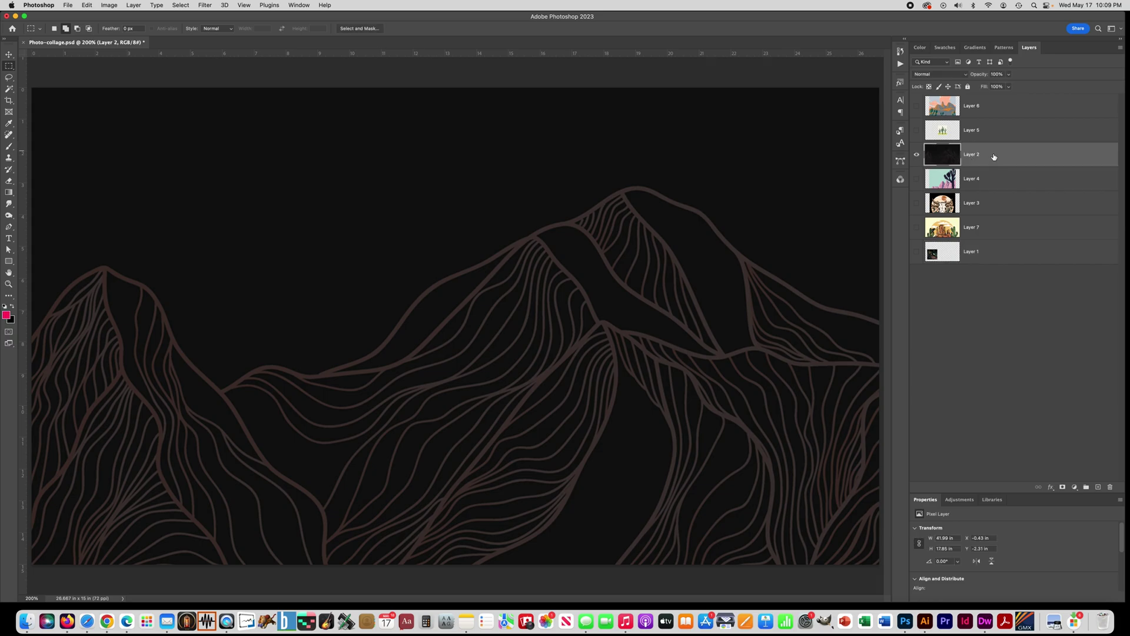
left_click(993, 155)
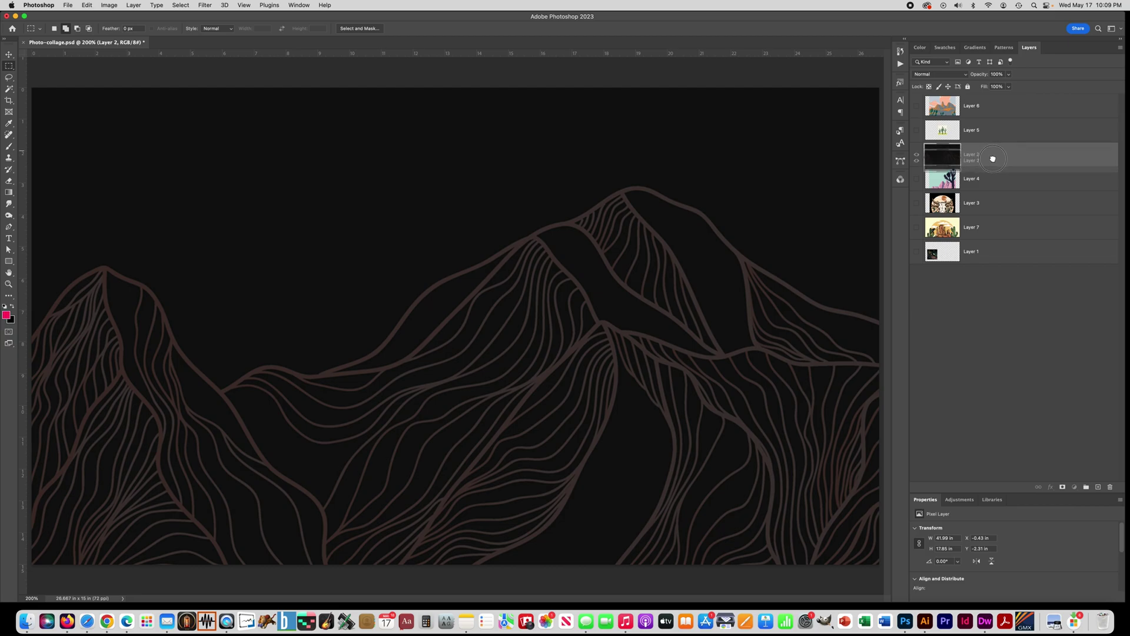
left_click_drag(999, 154, 997, 264)
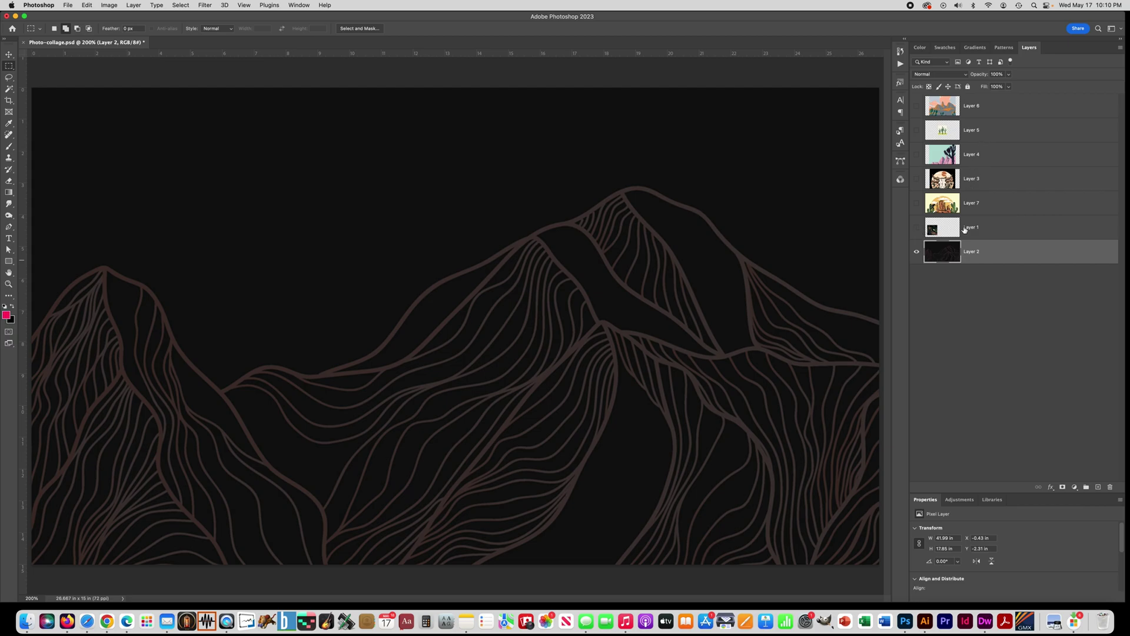
Show Layer 1 and scale its night cactus image down to about 79.6%, placed in the lower-left area of the canvas.
left_click(916, 229)
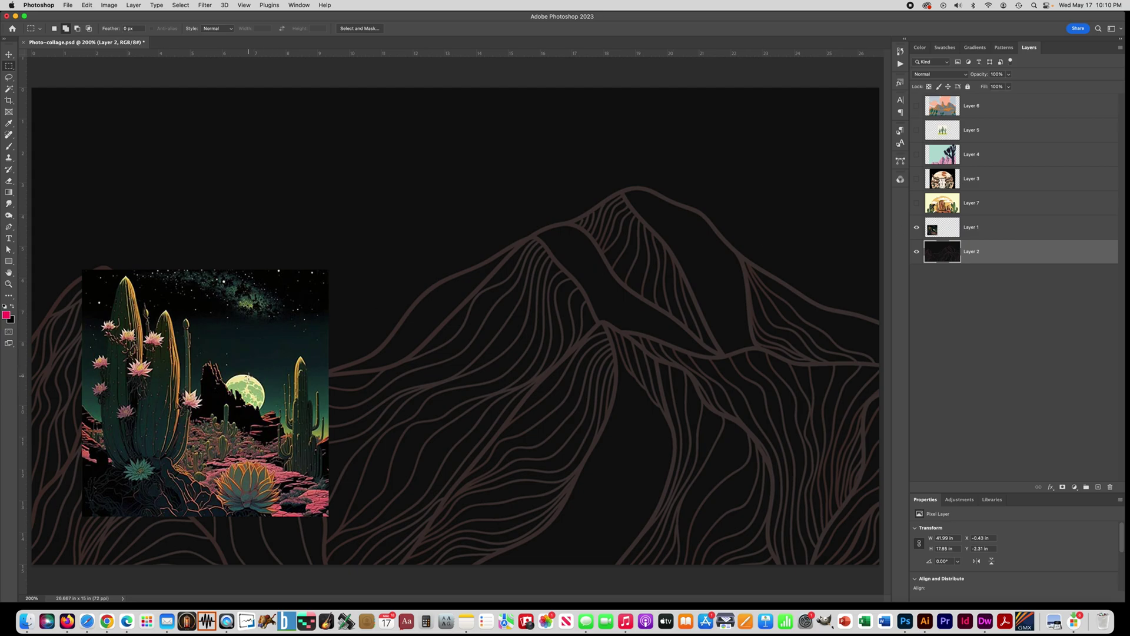
left_click(981, 232)
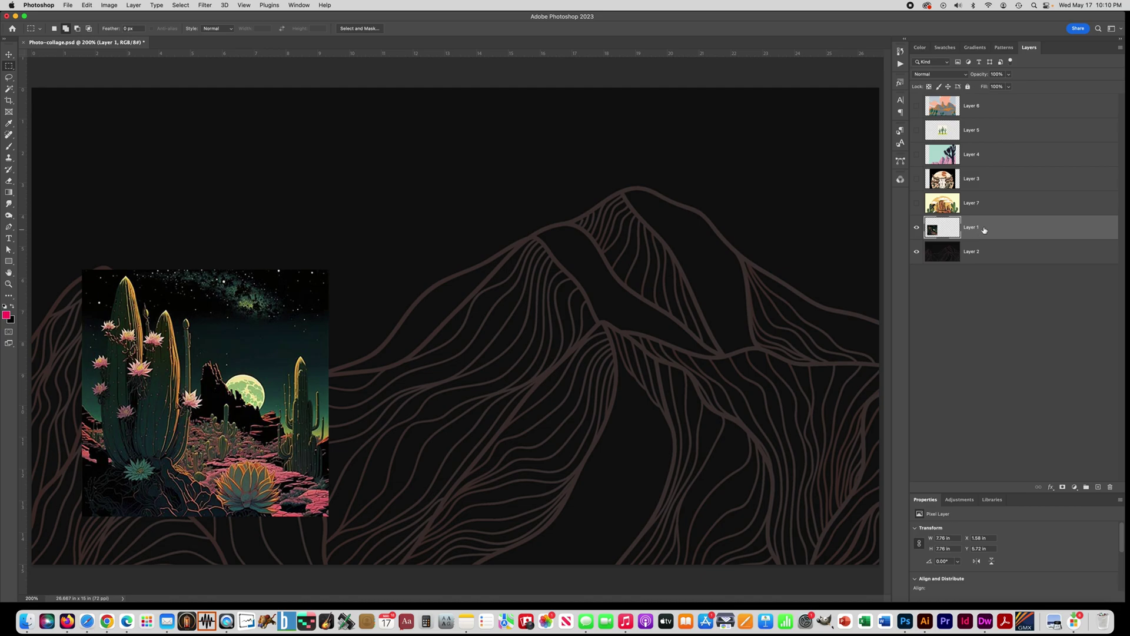
key("ctrl+t")
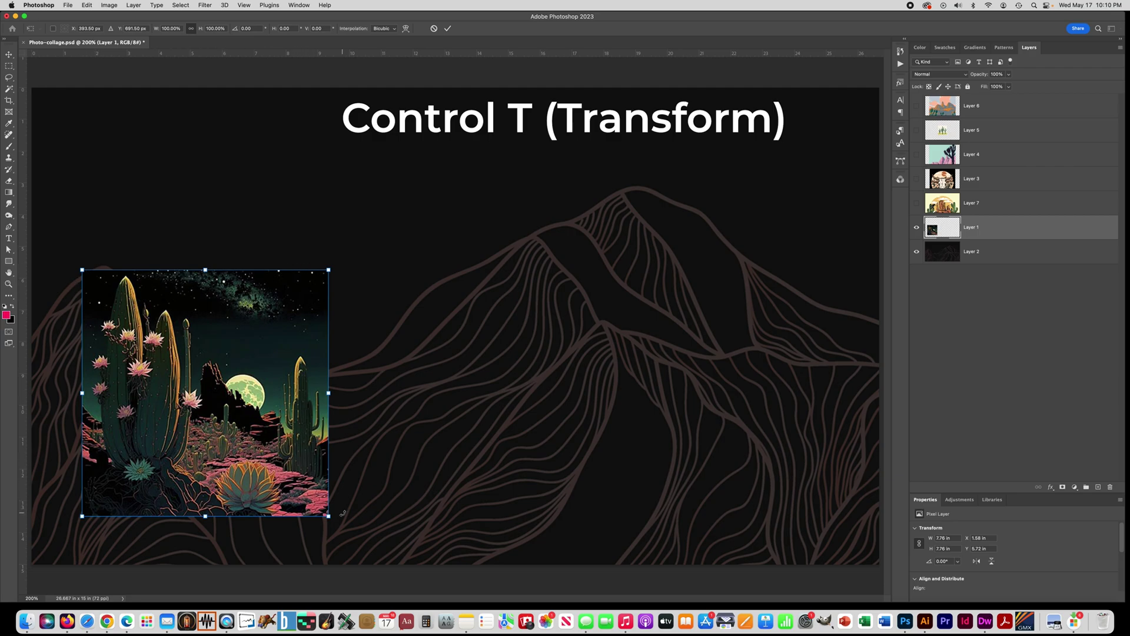
left_click_drag(309, 275, 266, 327)
left_click_drag(309, 285, 283, 315)
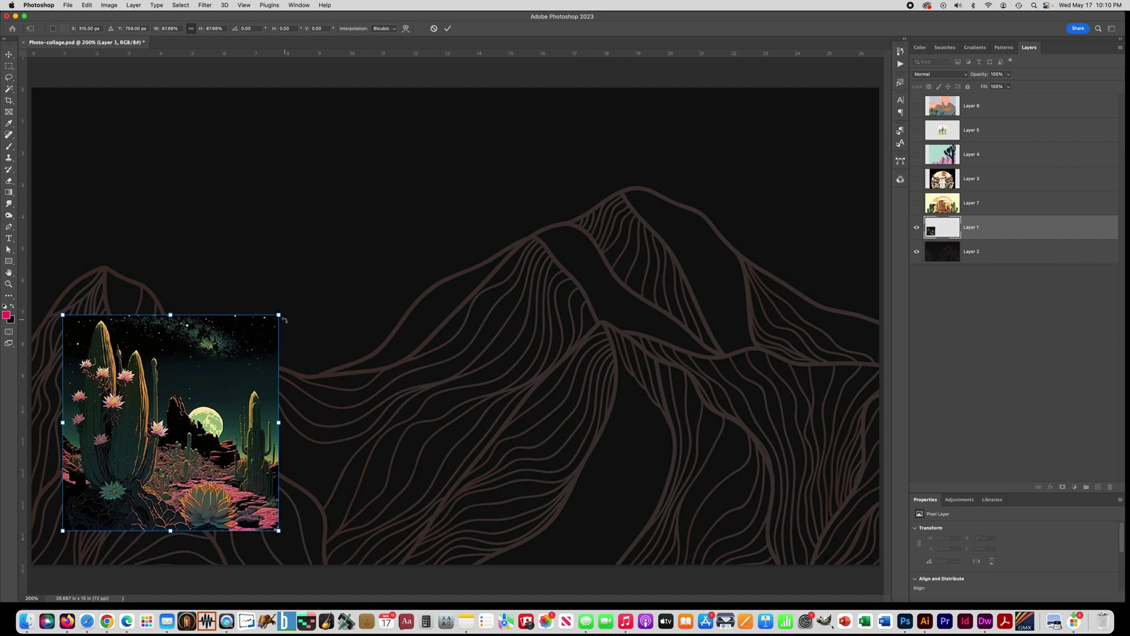
left_click_drag(285, 305, 258, 275)
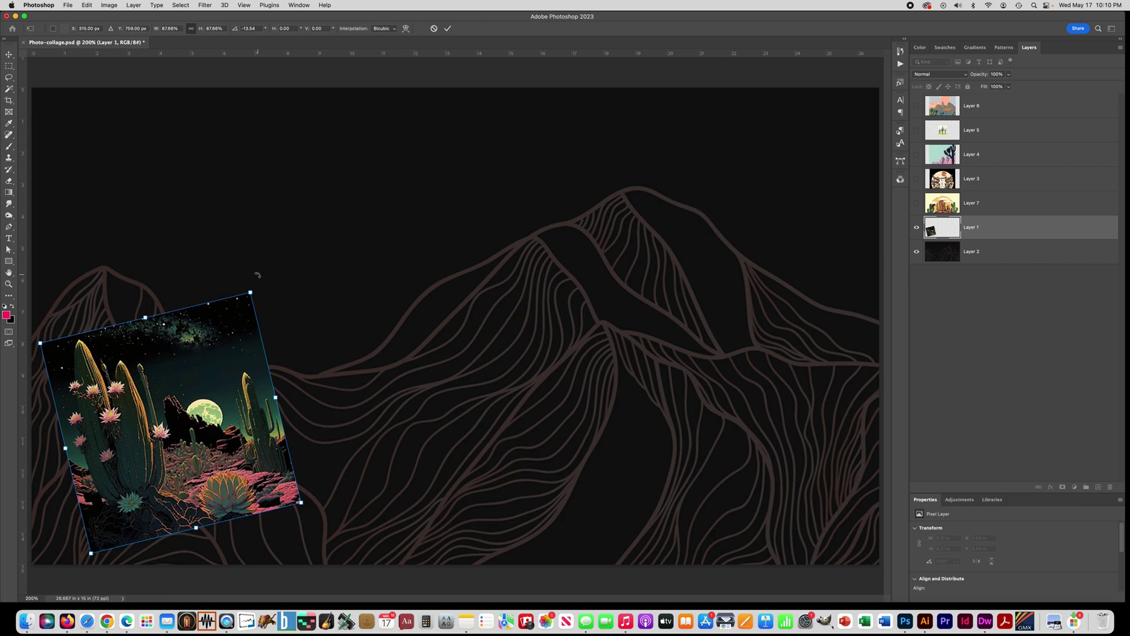
key("super+z")
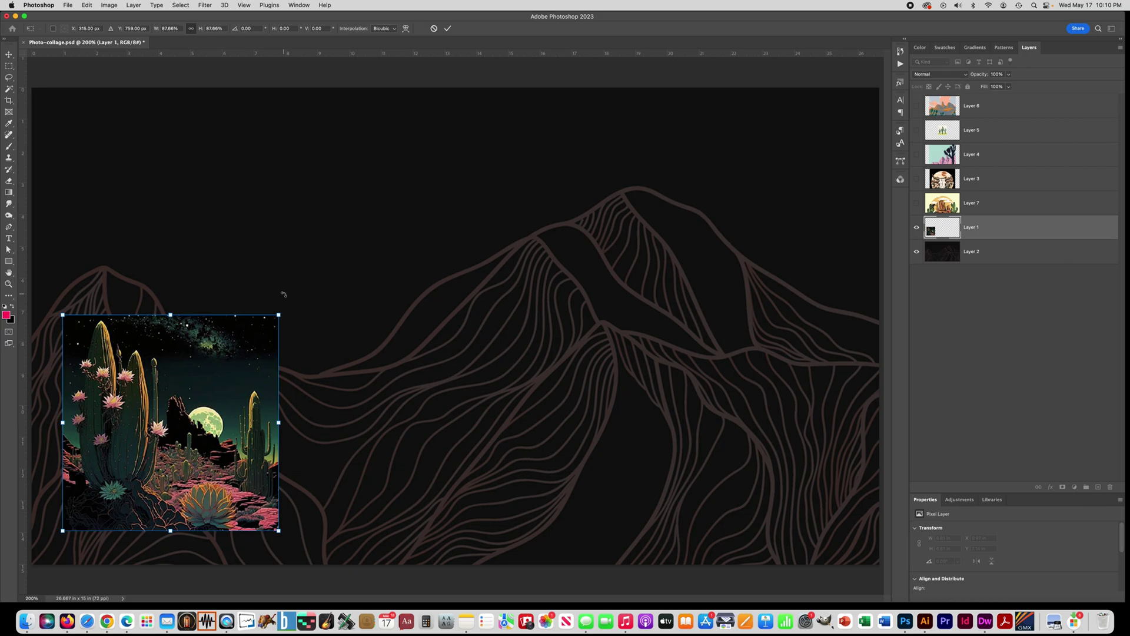
left_click_drag(279, 316, 260, 337)
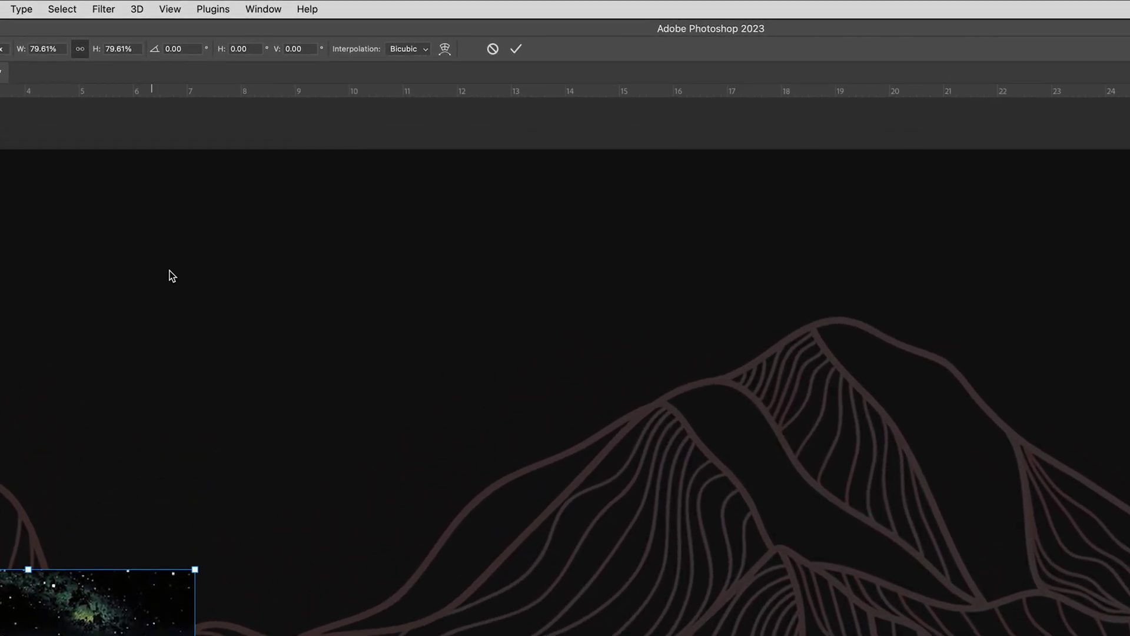
left_click(515, 51)
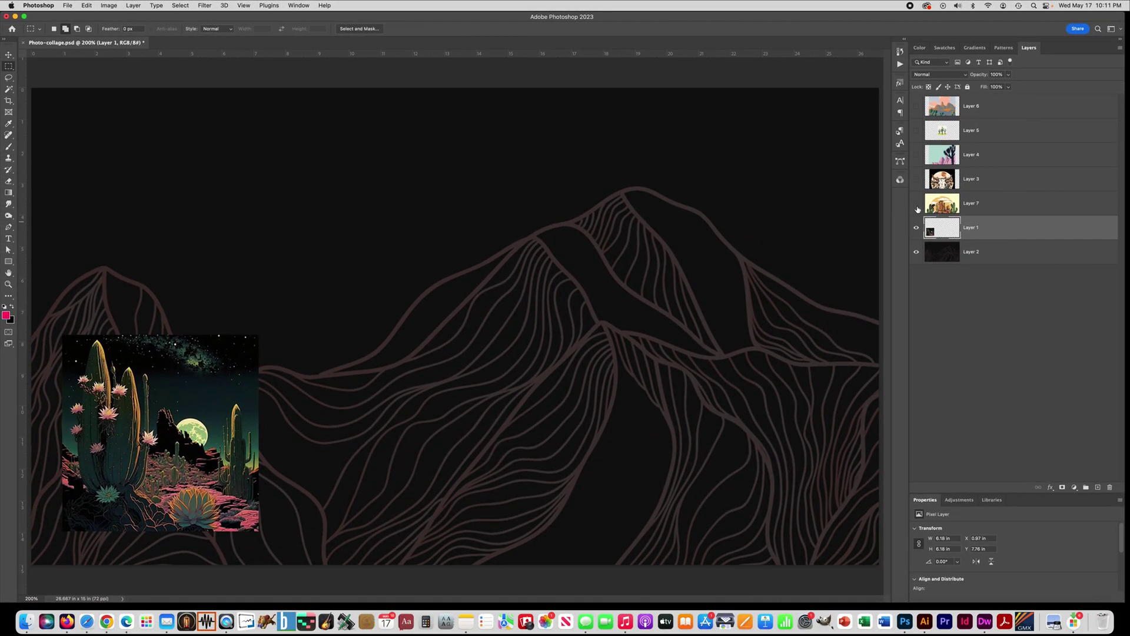
Show Layer 7 and shrink its coffee-mug desert image to about 6.15 in wide, placed directly right of the night cactus image.
left_click(916, 205)
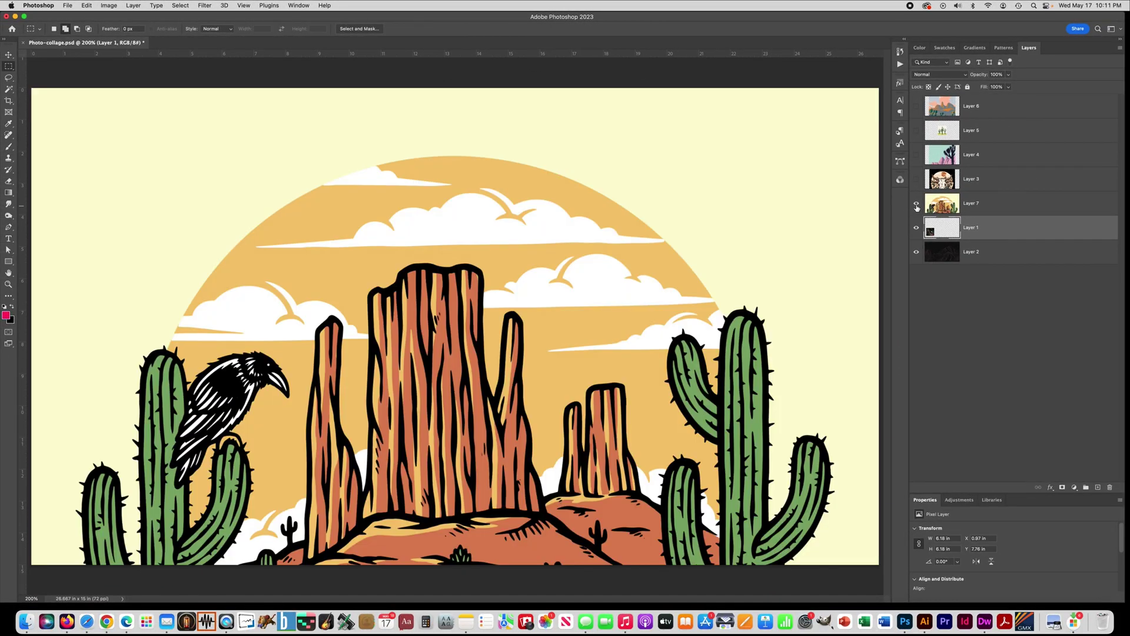
left_click(990, 206)
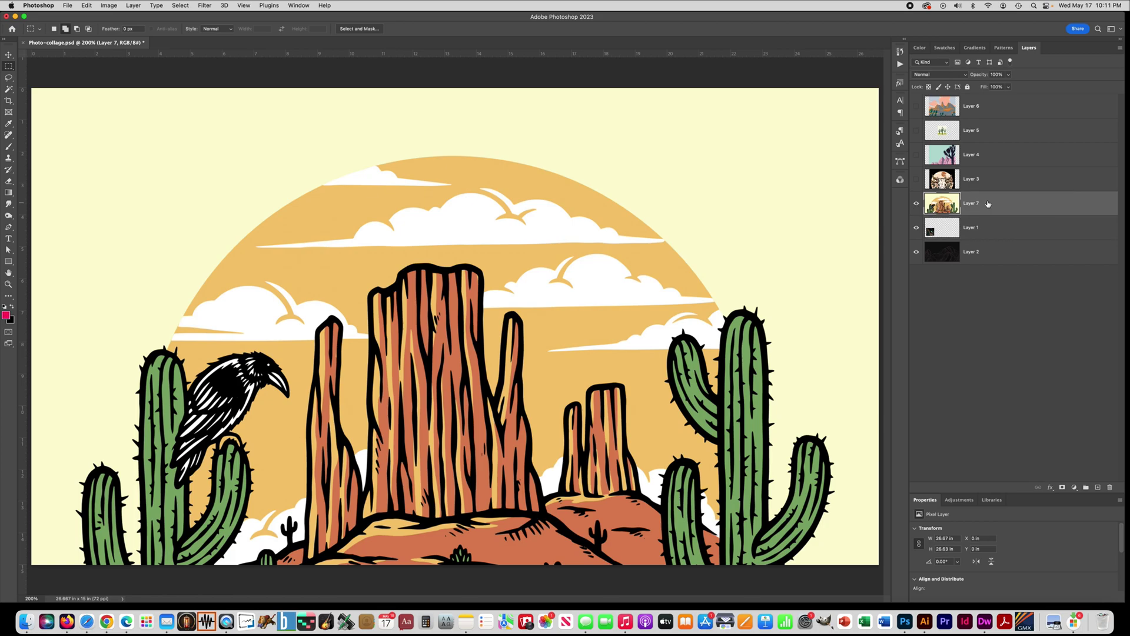
key("super+t")
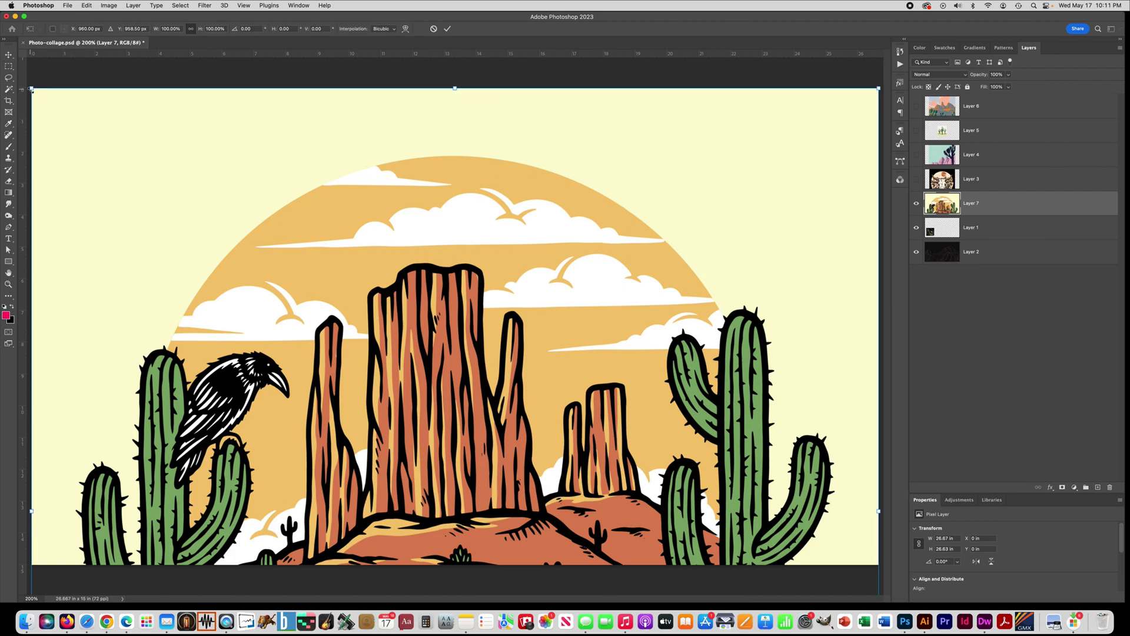
left_click_drag(33, 90, 313, 370)
left_click_drag(378, 424, 237, 191)
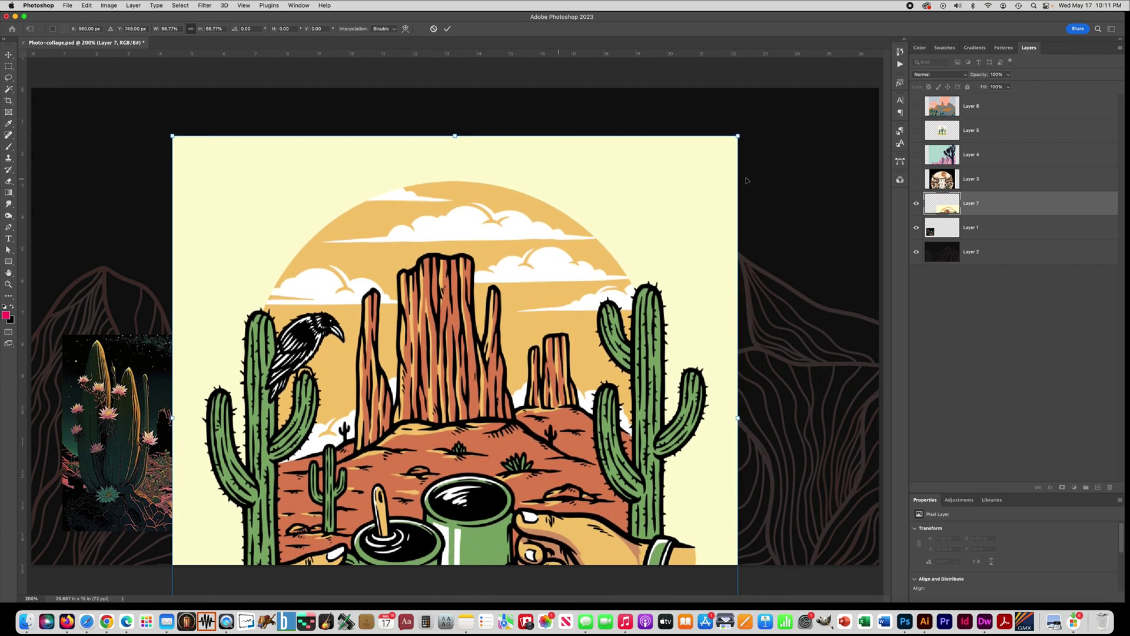
left_click_drag(735, 140, 421, 455)
left_click_drag(305, 499, 397, 332)
left_click_drag(513, 291, 474, 353)
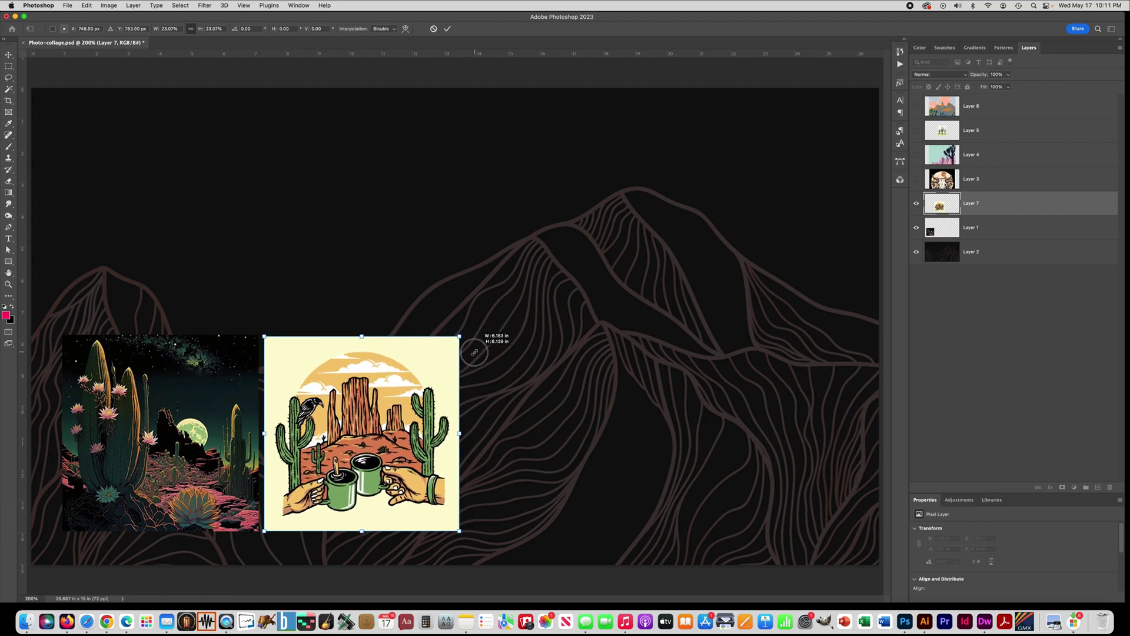
left_click_drag(474, 353, 475, 353)
left_click(447, 29)
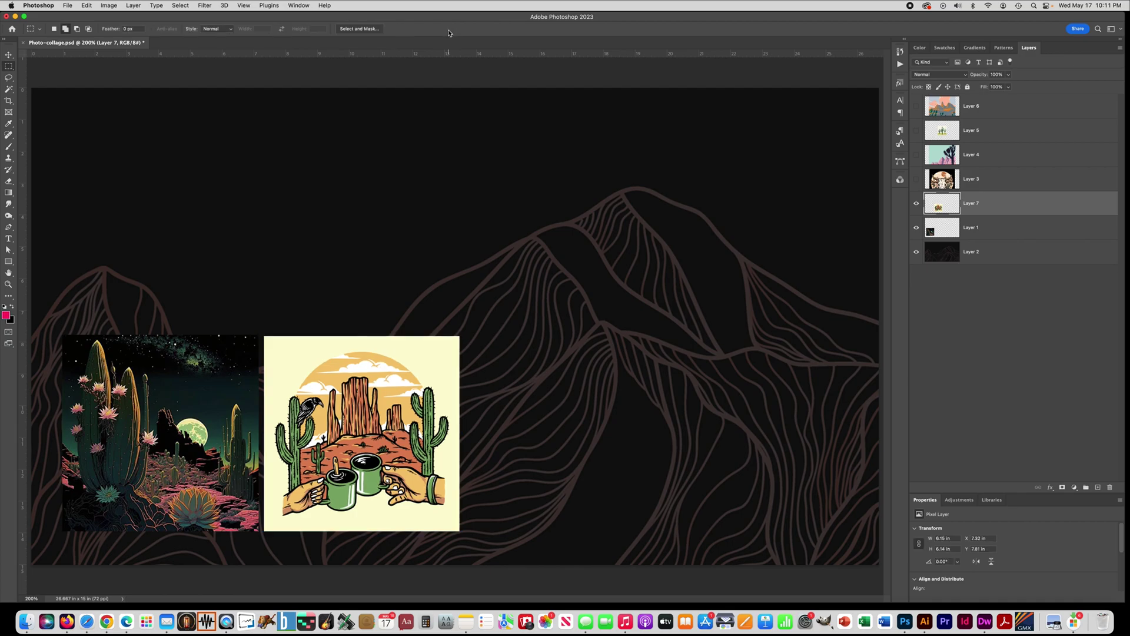
Show Layer 3 and shrink its bull skull image to about 5.76 by 6.13 in, placed directly right of the coffee-mug image.
left_click(917, 179)
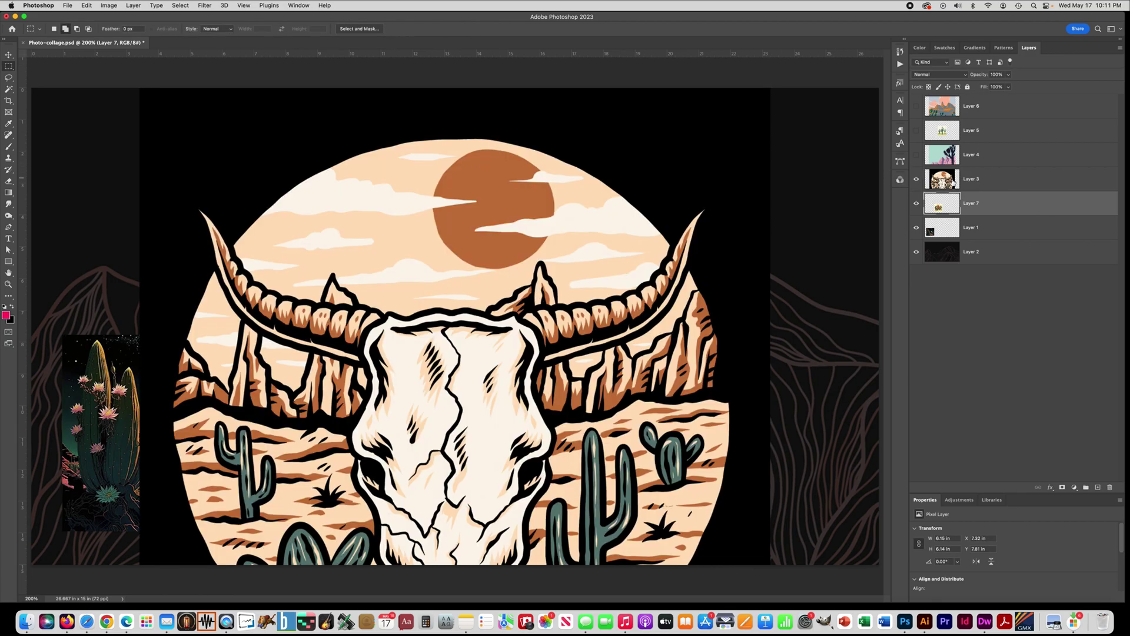
left_click(991, 180)
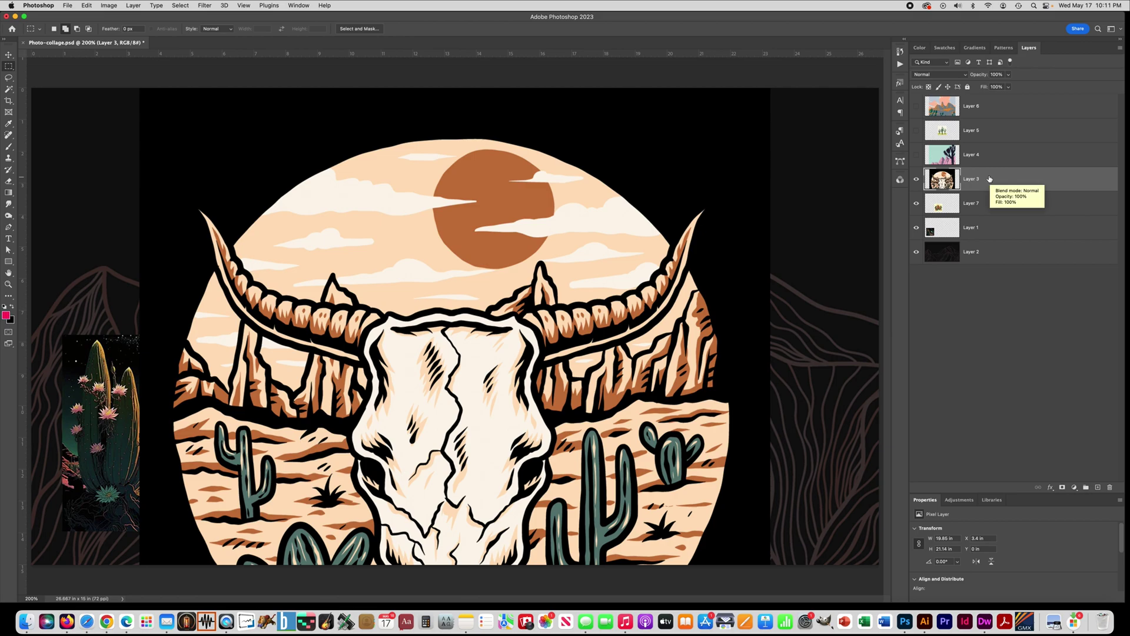
key("super+t")
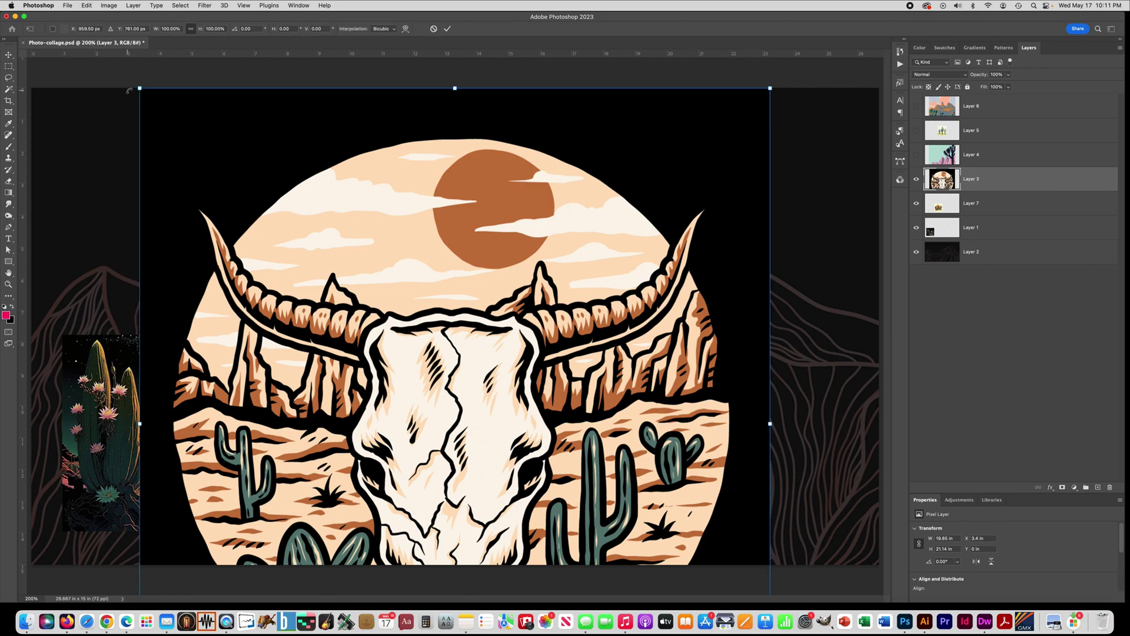
left_click_drag(140, 89, 449, 411)
left_click_drag(530, 497, 530, 254)
left_click_drag(774, 168, 648, 301)
left_click_drag(509, 369, 527, 388)
left_click_drag(665, 319, 650, 337)
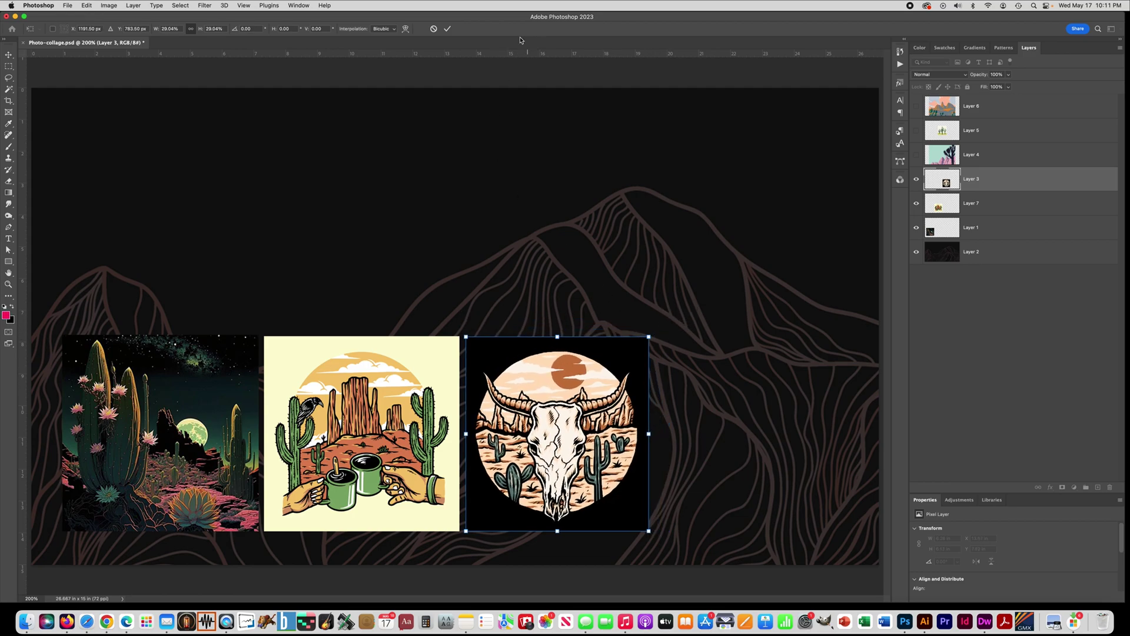
left_click(447, 29)
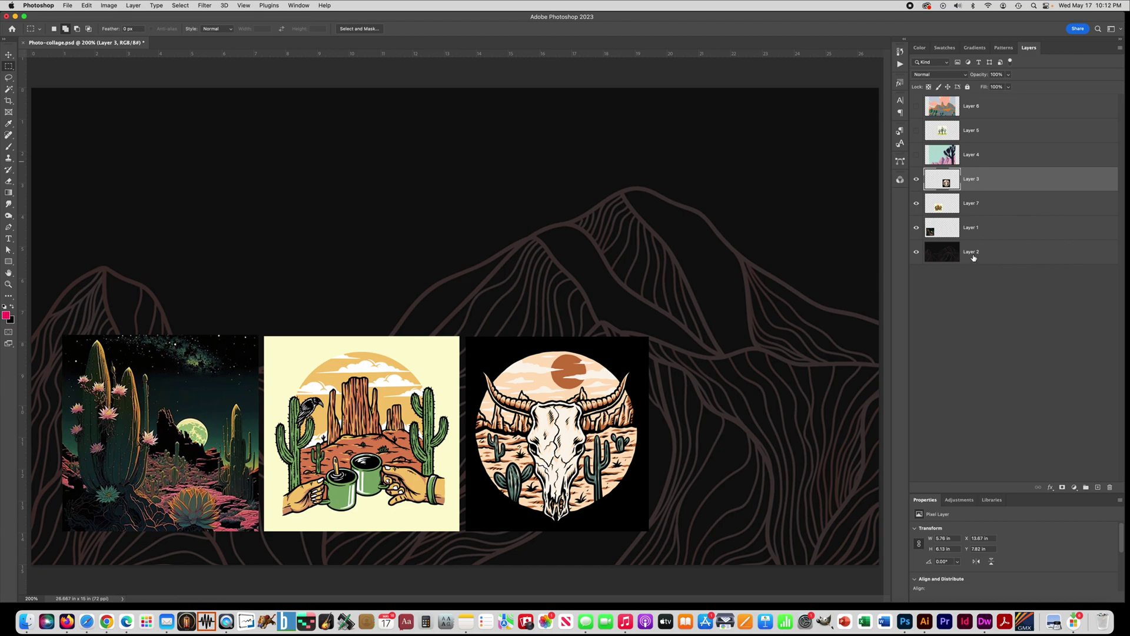
Show Layer 4 and shrink its Joshua tree image to the row's height, placed at the right end beside the bull skull image.
left_click(916, 154)
left_click(989, 157)
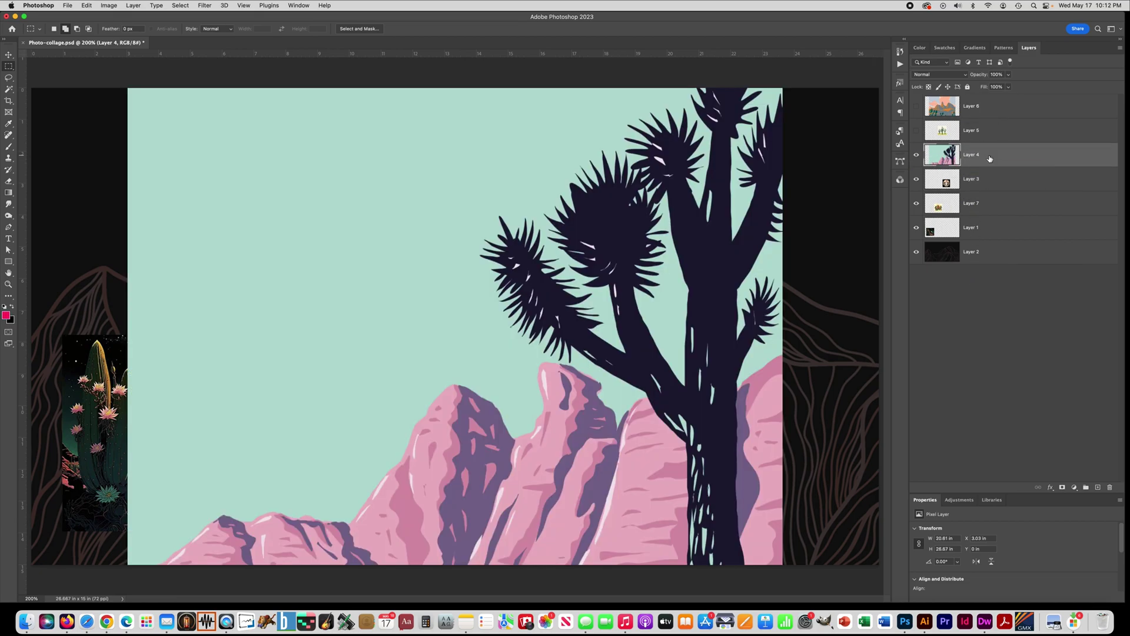
key("super+t")
left_click_drag(127, 88, 420, 465)
left_click_drag(530, 530, 402, 87)
left_click_drag(656, 494, 497, 288)
left_click_drag(395, 189, 758, 432)
left_click_drag(860, 267, 822, 348)
left_click(447, 29)
Show Layer 5 and scale its three-cactus image to about 63.8%, placed above the bull skull and Joshua tree images.
left_click(916, 131)
left_click(989, 132)
key("super+t")
left_click_drag(420, 361, 210, 250)
left_click_drag(357, 327, 323, 290)
left_click_drag(256, 175, 669, 214)
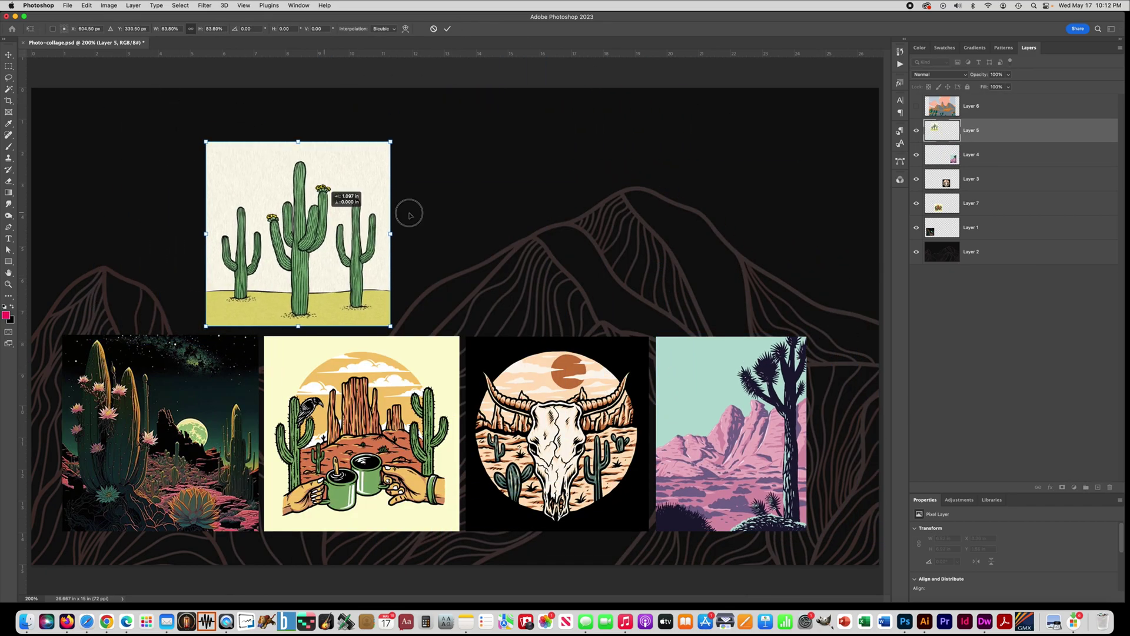
left_click(448, 29)
Show Layer 6 and shrink its orange mountain image to about 4.51 by 5.85 in, placed directly left of the three-cactus image.
left_click(916, 107)
left_click(989, 108)
key("super+t")
left_click_drag(785, 88, 492, 462)
left_click_drag(377, 507, 357, 133)
left_click_drag(473, 559, 285, 313)
left_click_drag(194, 188, 458, 206)
left_click_drag(548, 106, 516, 151)
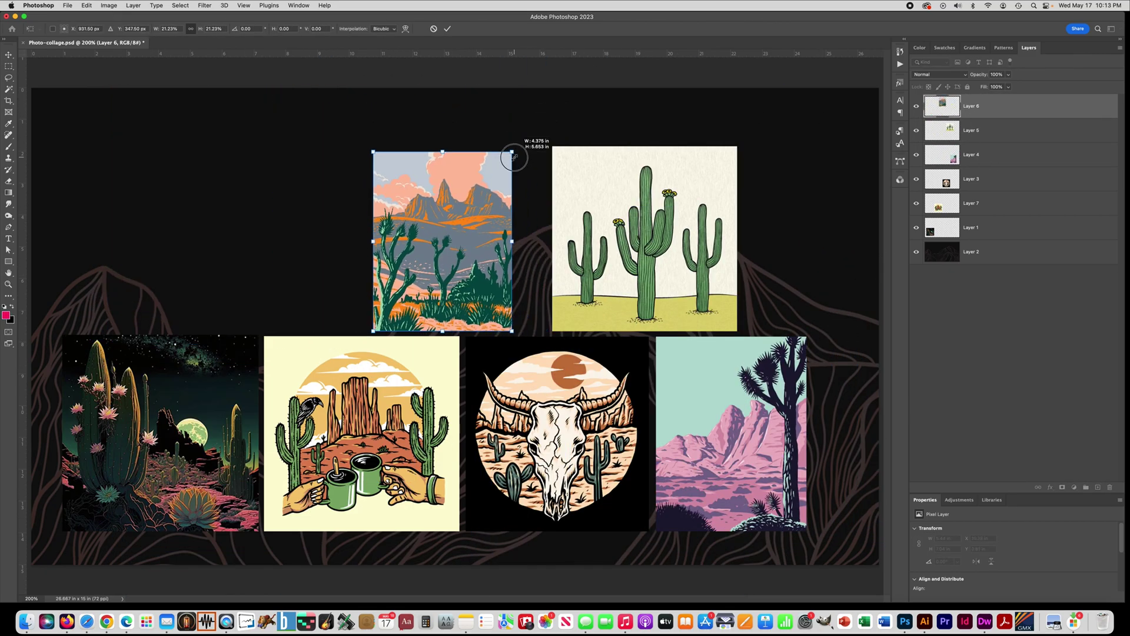
left_click(448, 29)
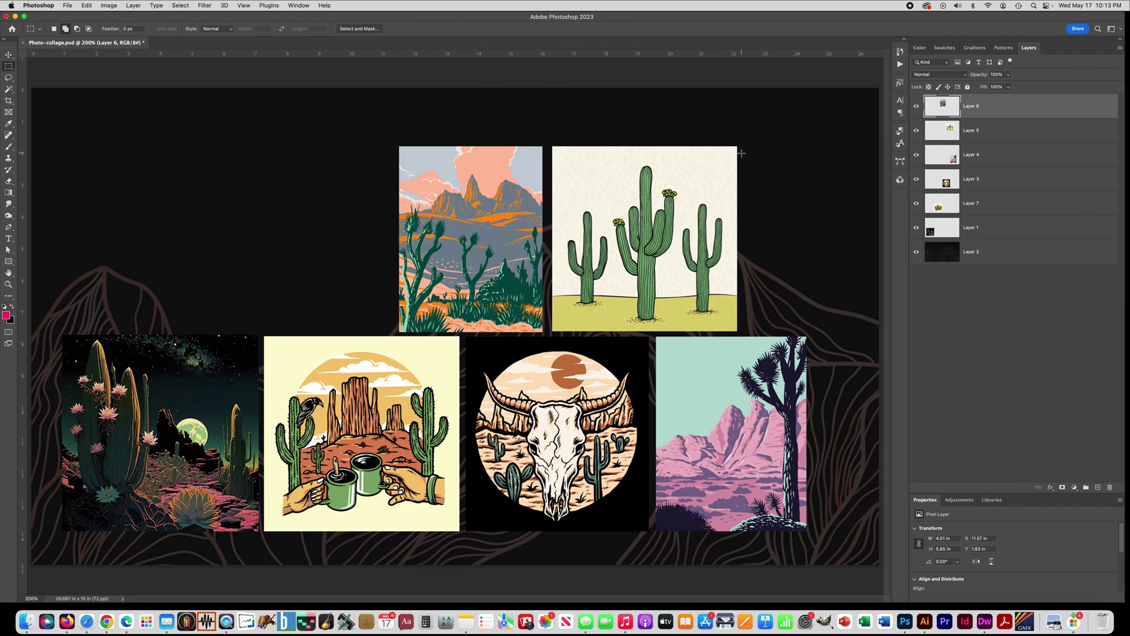
Enlarge the four bottom-row image layers, Layer 1 through Layer 4, together to about 25.03 by 6.61 in and nudge the row slightly downward.
key("super+minus")
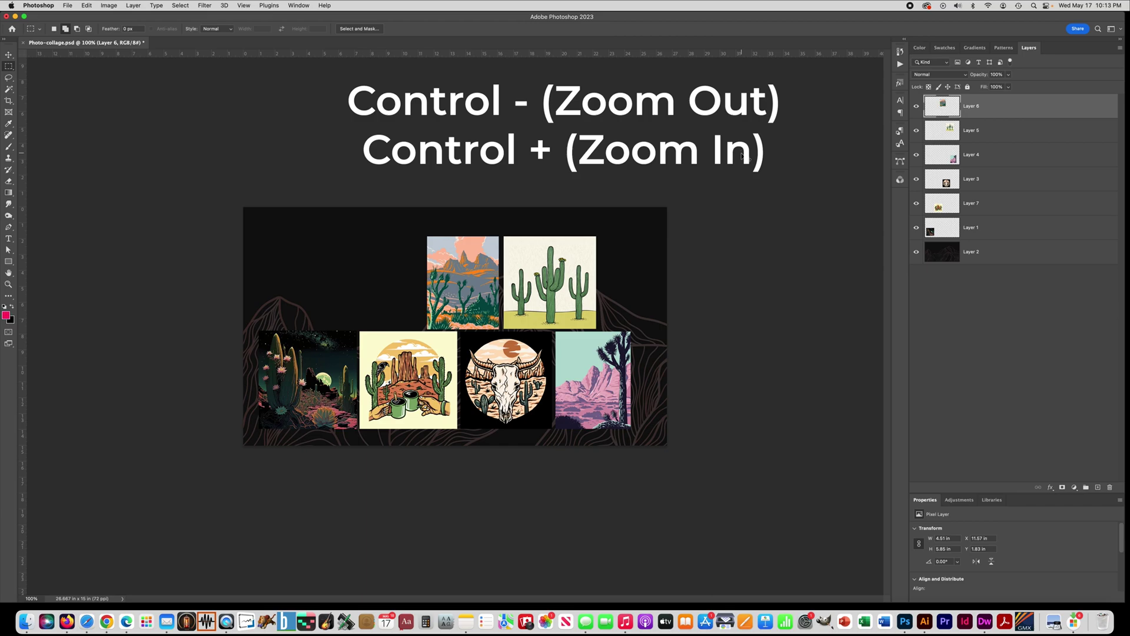
key("super+plus")
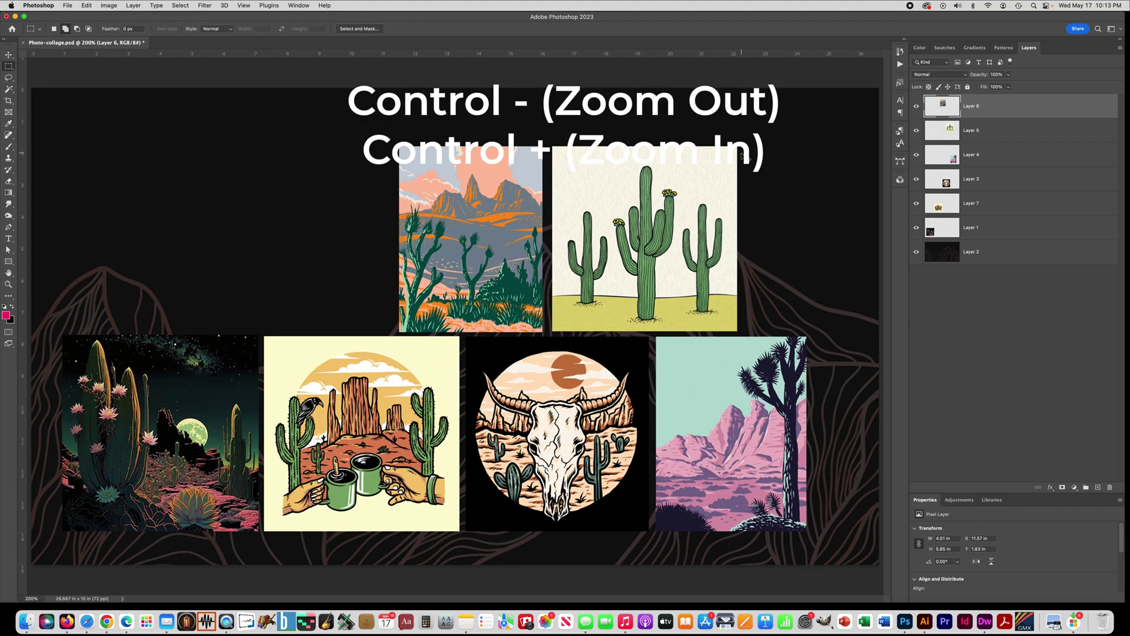
key("super+minus")
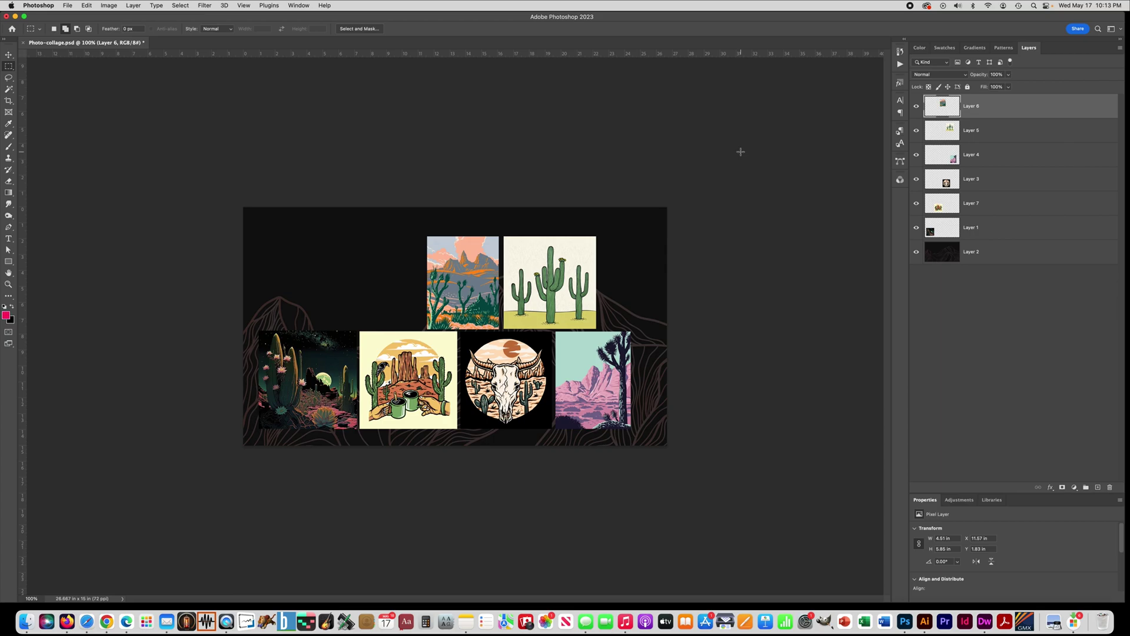
left_click(978, 226)
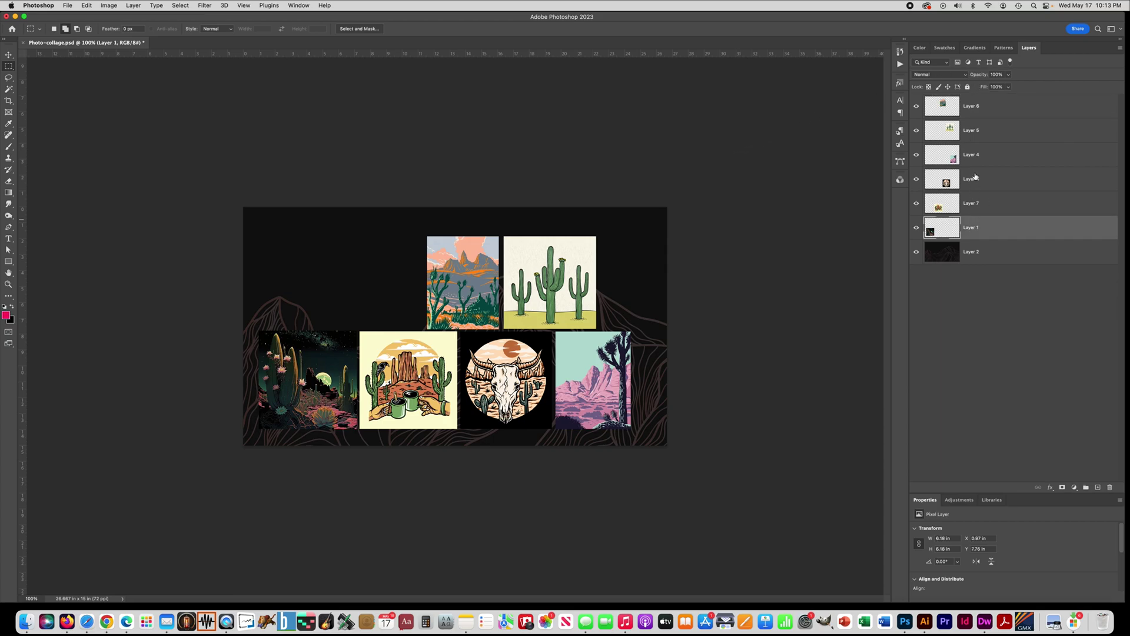
left_click(977, 165, "shift")
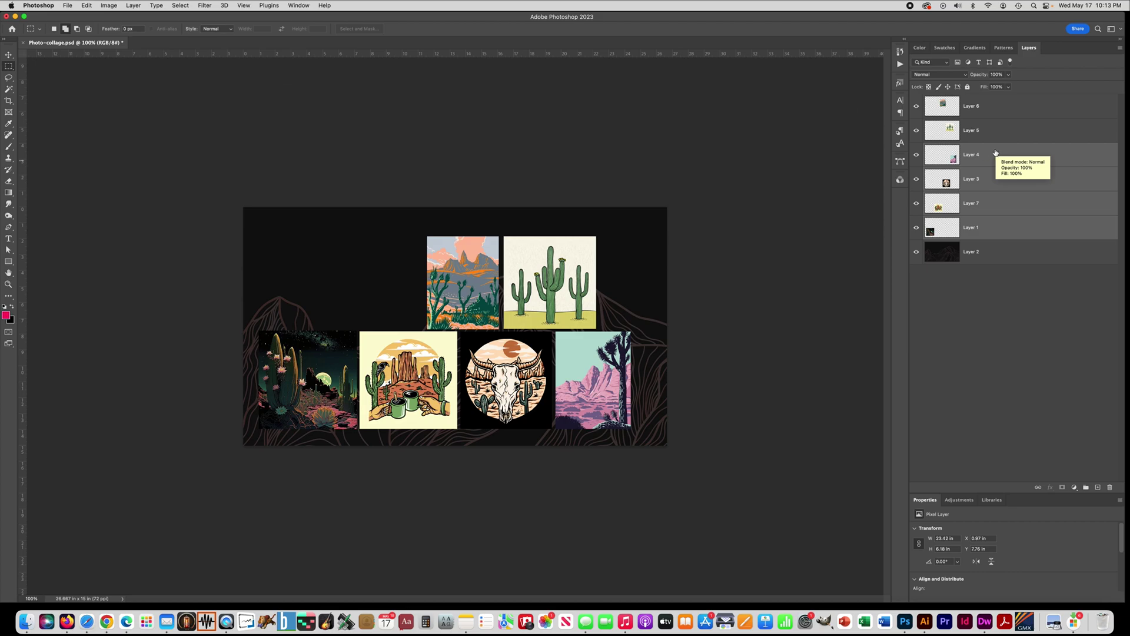
key("super+t")
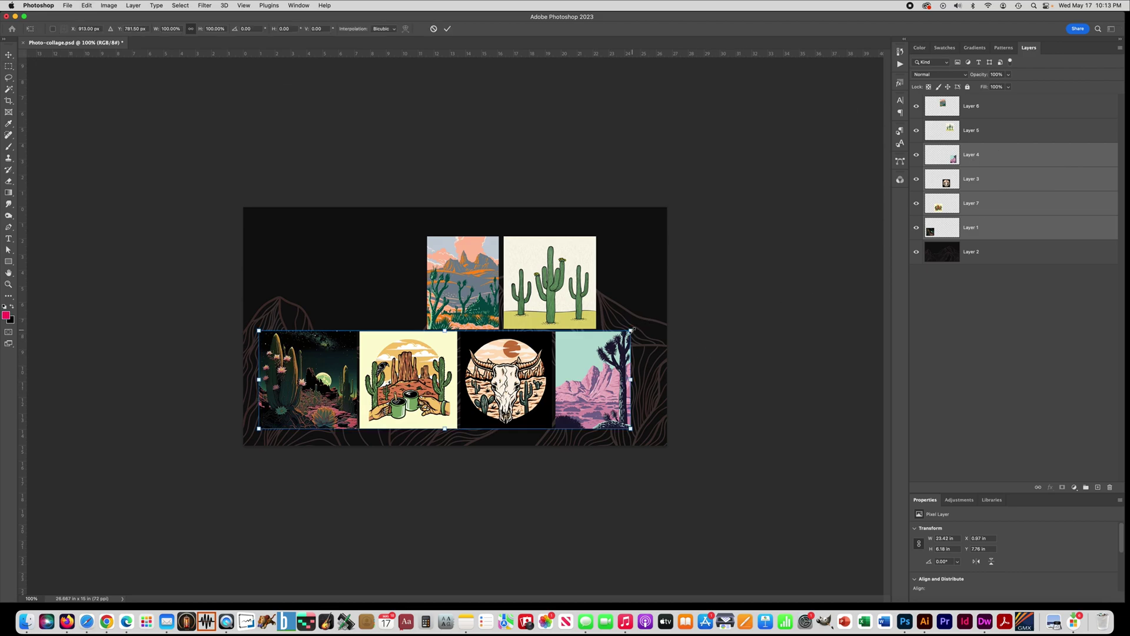
left_click_drag(633, 329, 654, 324)
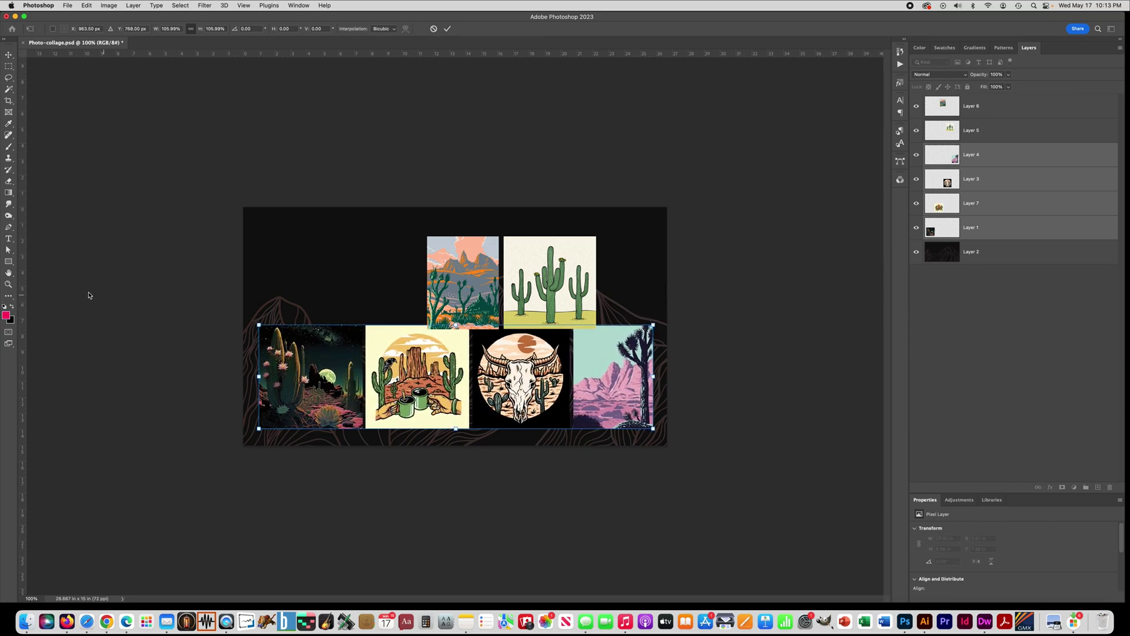
left_click_drag(259, 324, 257, 322)
left_click_drag(501, 381, 501, 386)
left_click(448, 28)
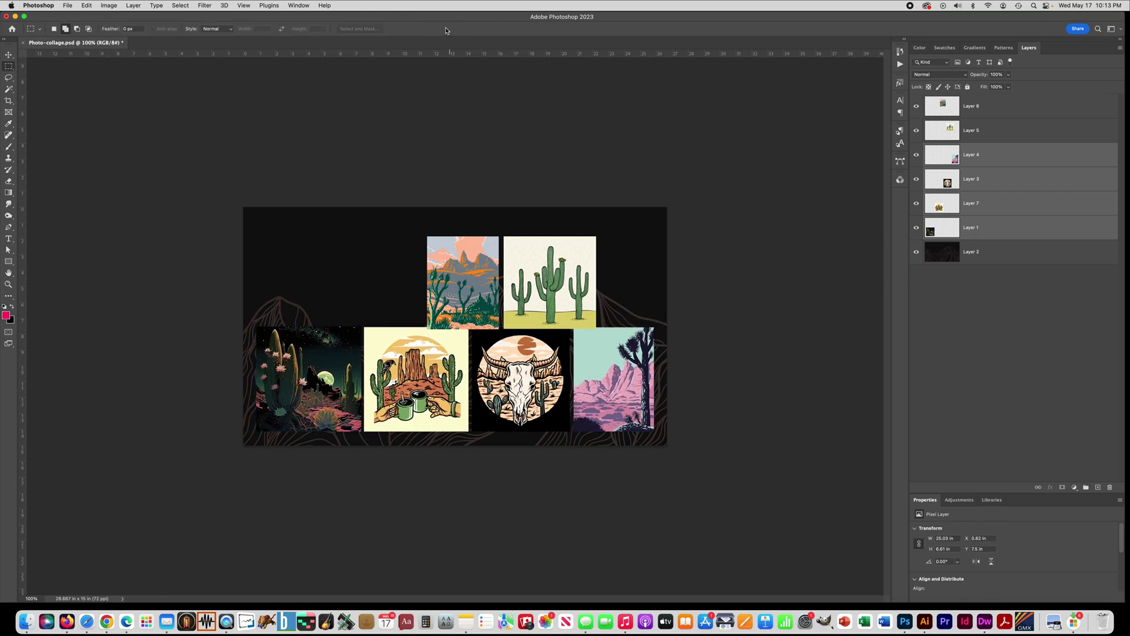
Enlarge Layers 5 and 6 together and position the orange mountain and three-cactus images above the right half of the bottom row.
left_click(982, 131)
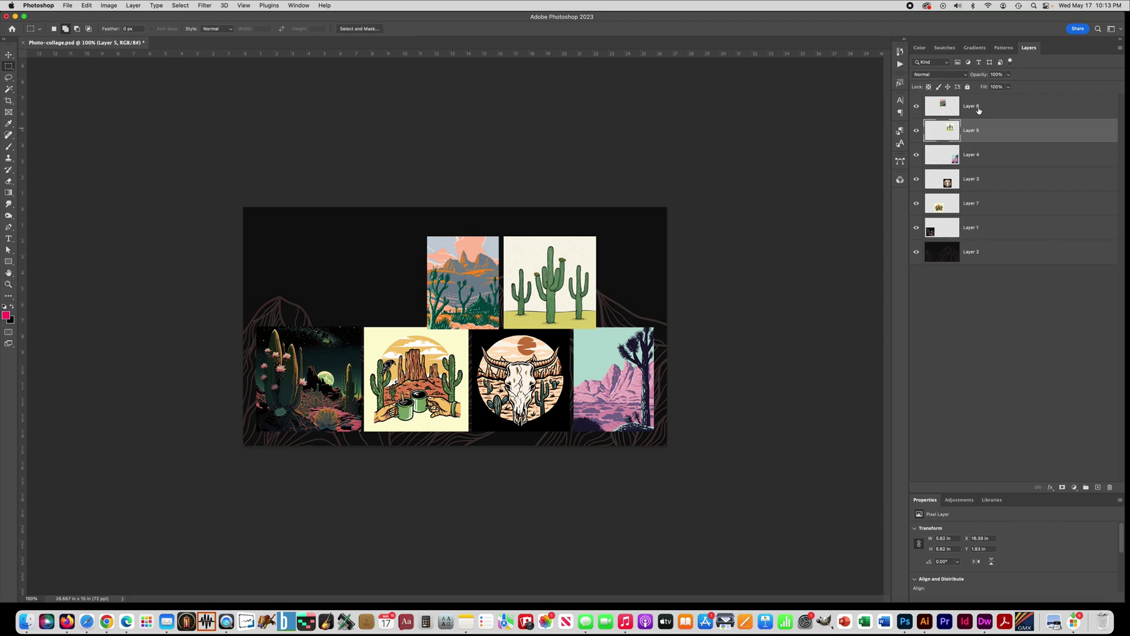
left_click(1003, 112, "shift")
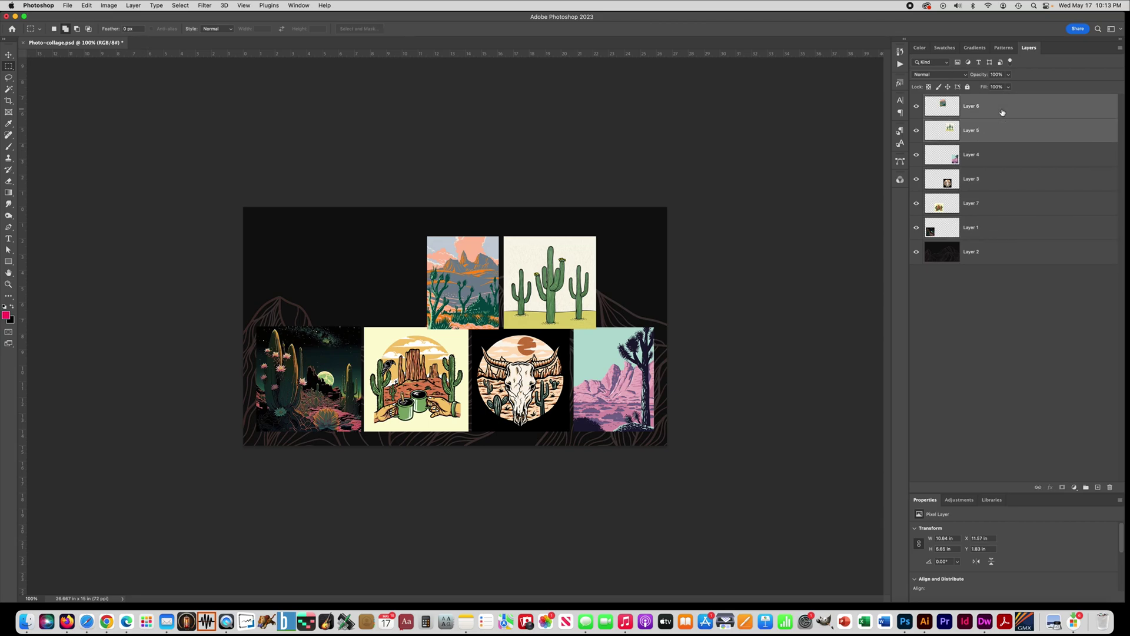
key("super+t")
left_click_drag(464, 302, 297, 293)
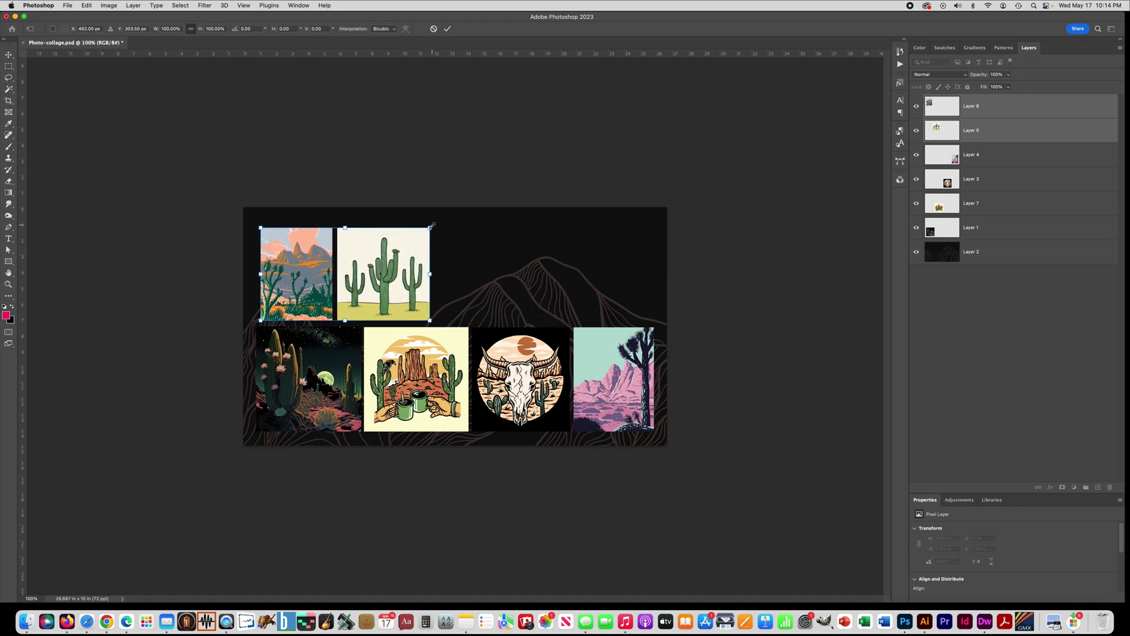
left_click_drag(433, 226, 457, 220)
left_click_drag(417, 274, 617, 277)
key("Return")
key("m")
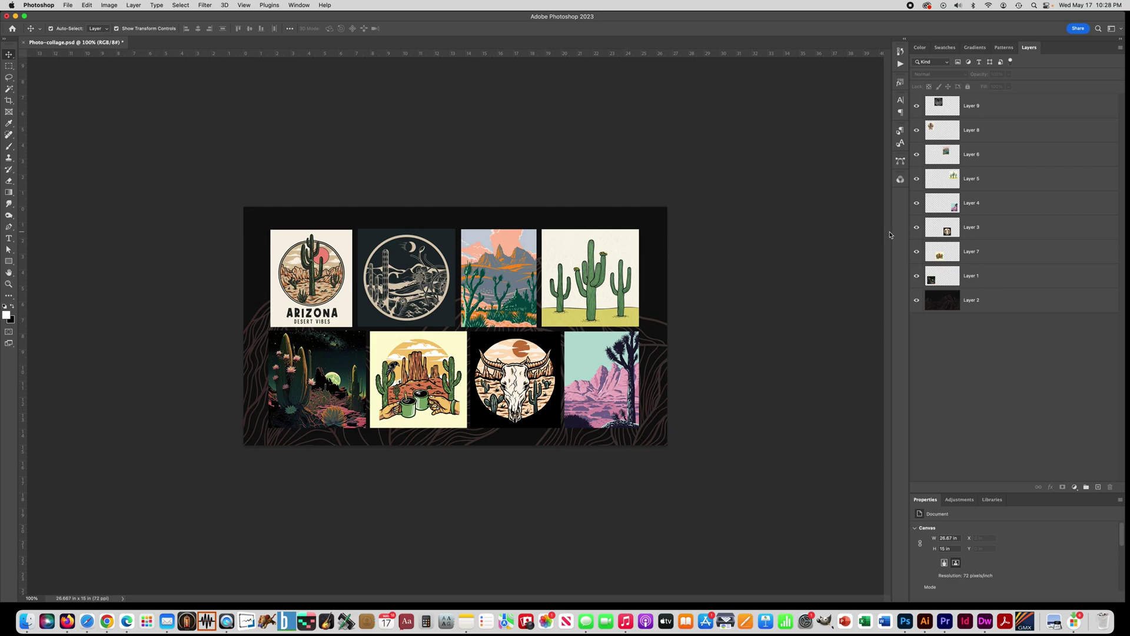
Group all eight artwork layers, Layer 9 through Layer 1, leaving the Layer 2 background outside the group.
left_click(1001, 110)
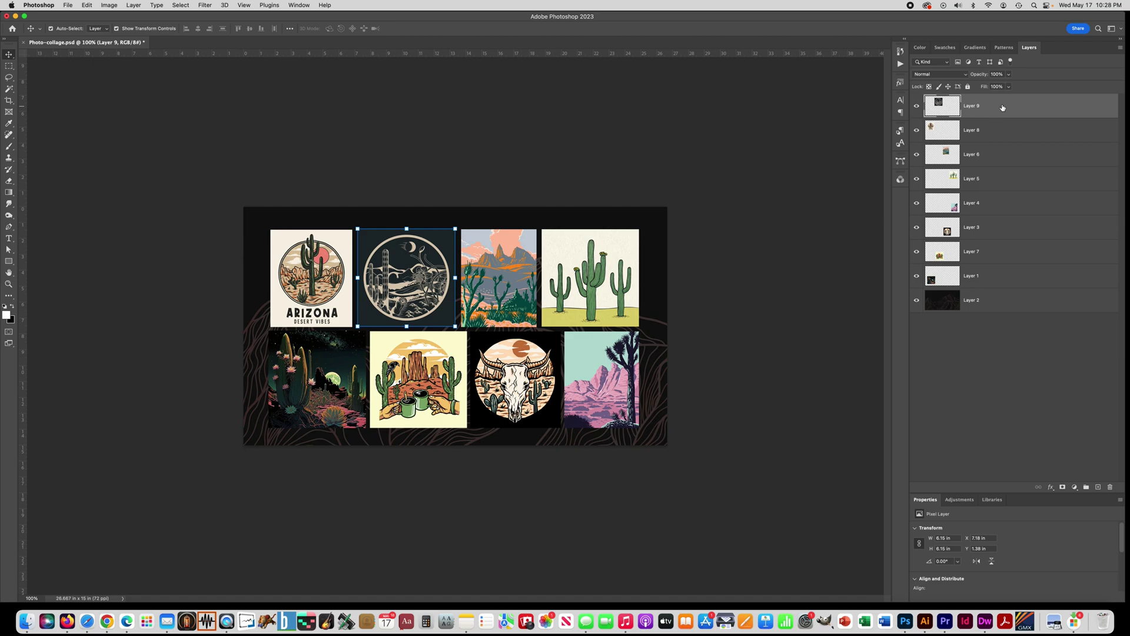
left_click(1005, 279, "shift")
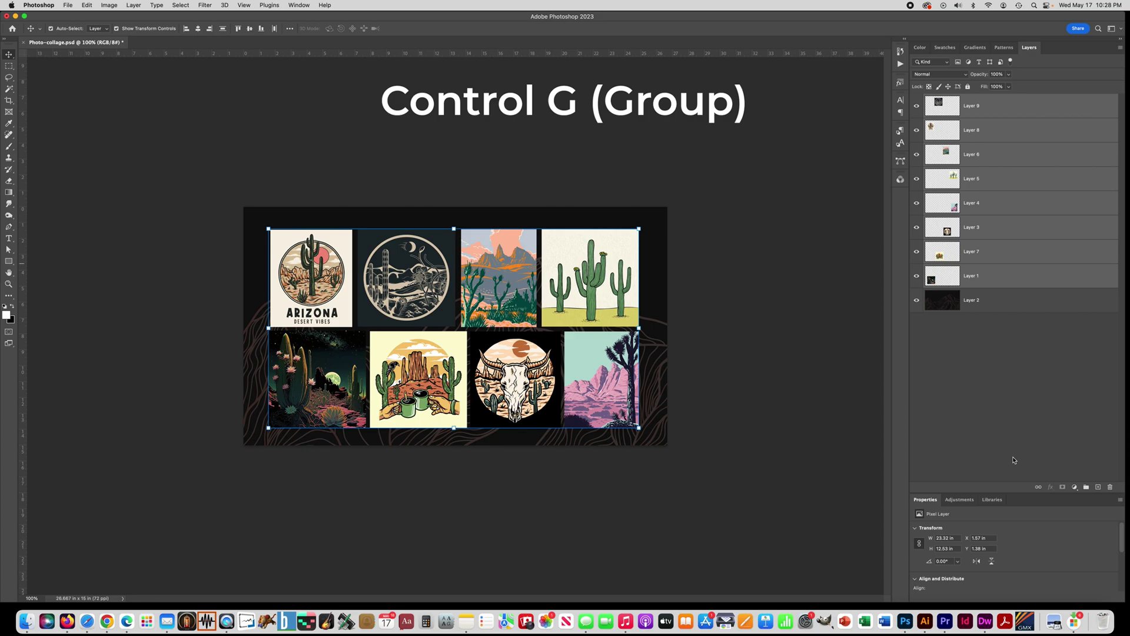
key("ctrl+g")
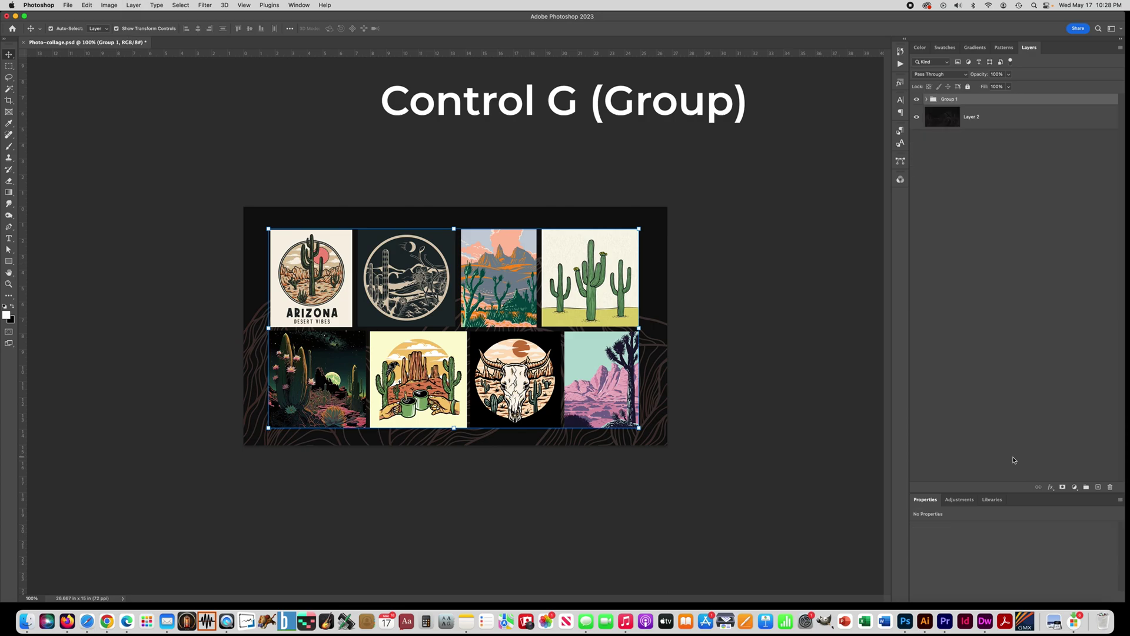
Toggle the visibility of Group 1 off and on, and expand it to inspect the layers inside.
left_click(917, 99)
left_click(916, 99)
left_click(927, 100)
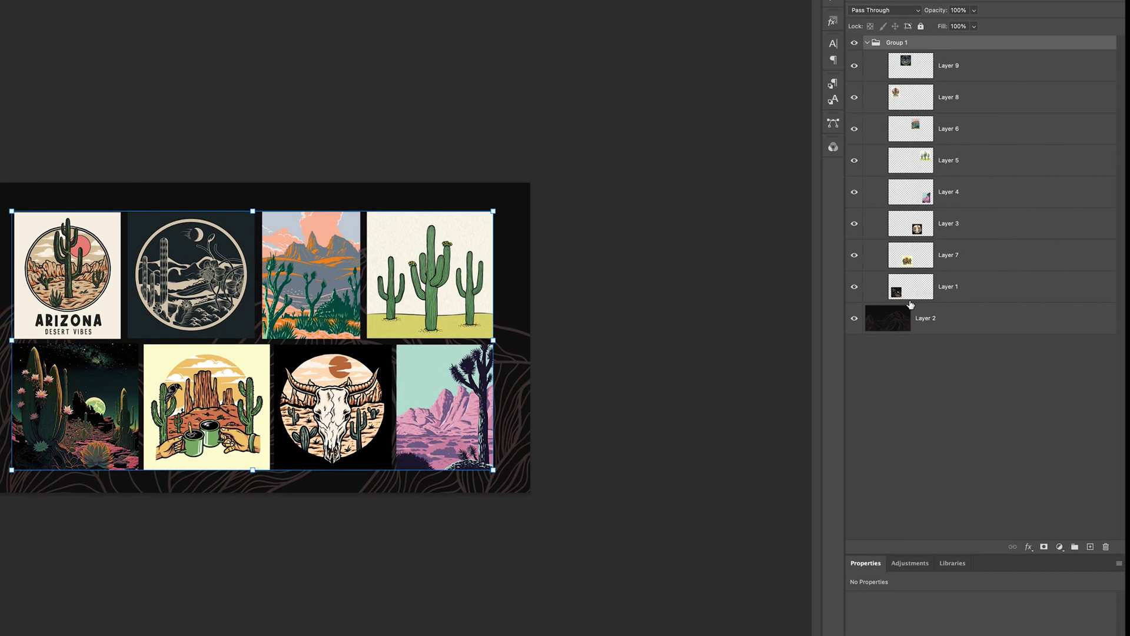
left_click(867, 43)
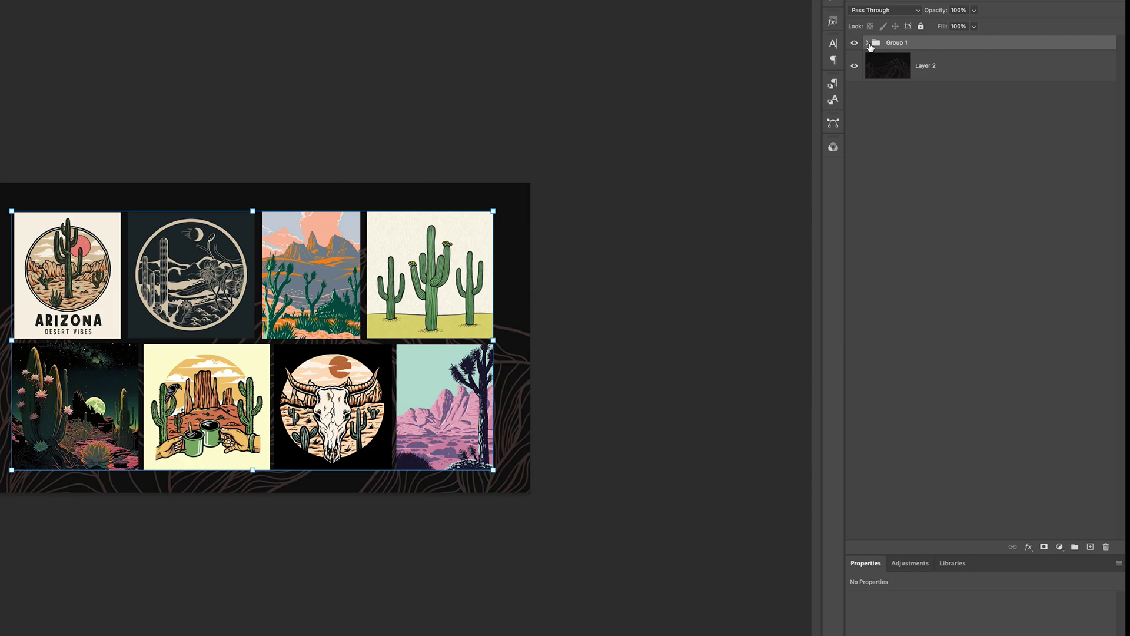
left_click(868, 43)
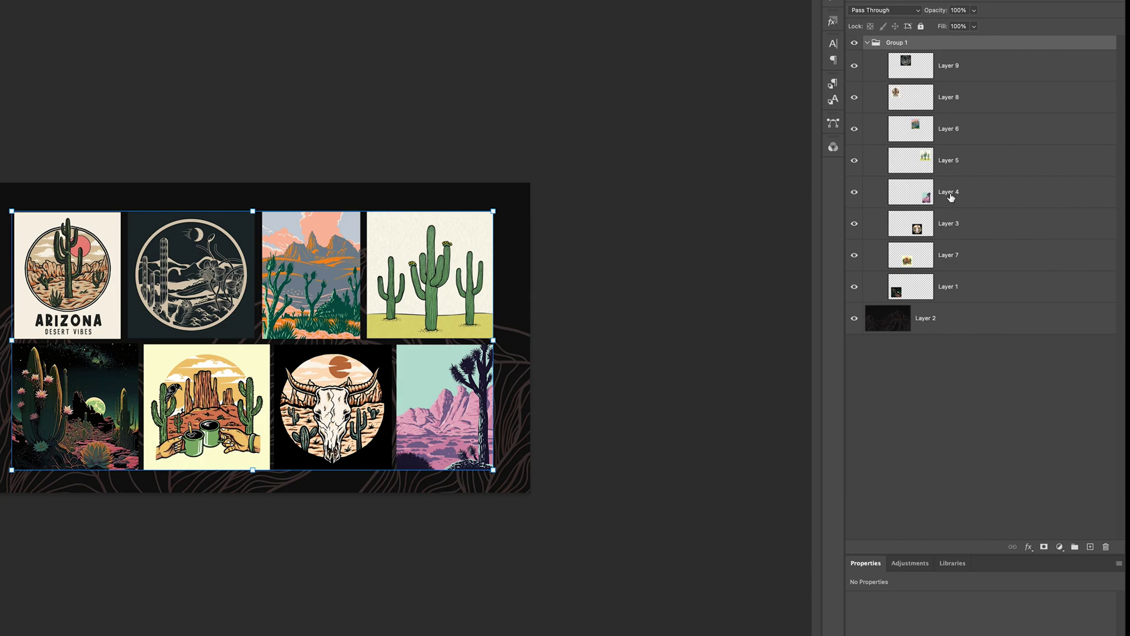
Add a Stroke effect to Group 1 and set its colour to the muted pink c86c88.
left_click(1028, 548)
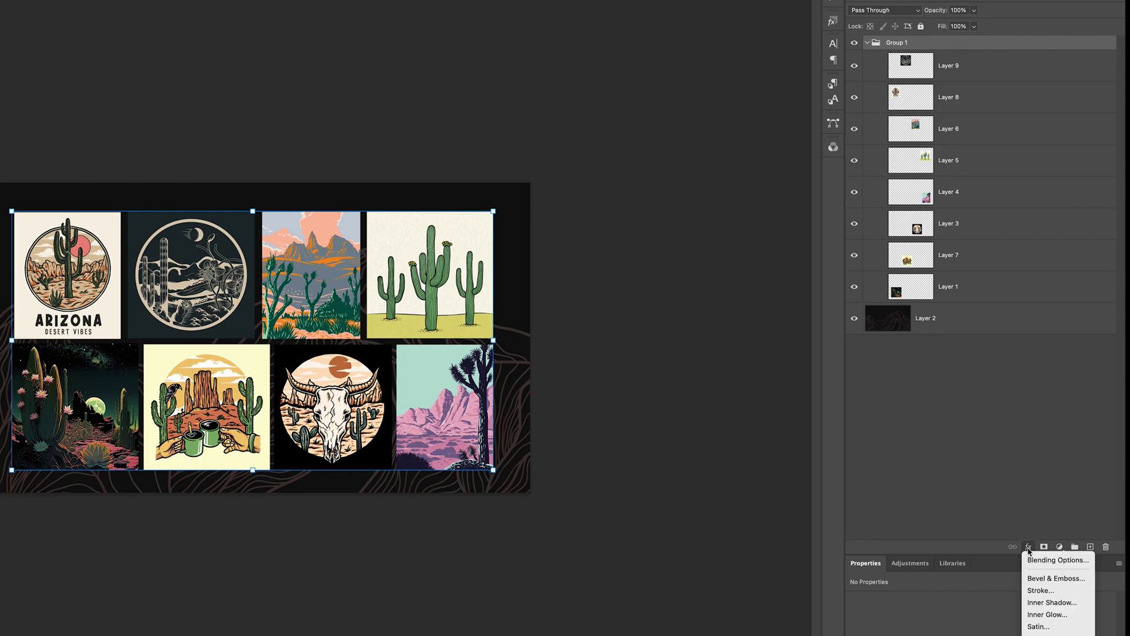
left_click(1037, 591)
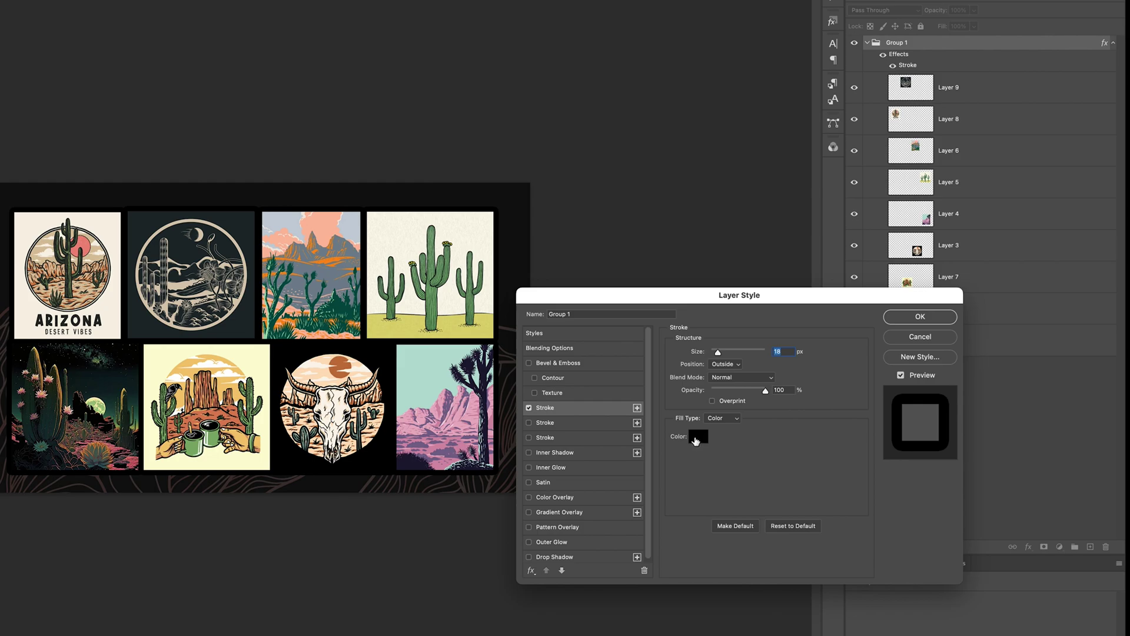
left_click(696, 442)
left_click(780, 537)
left_click(700, 533)
left_click(779, 478)
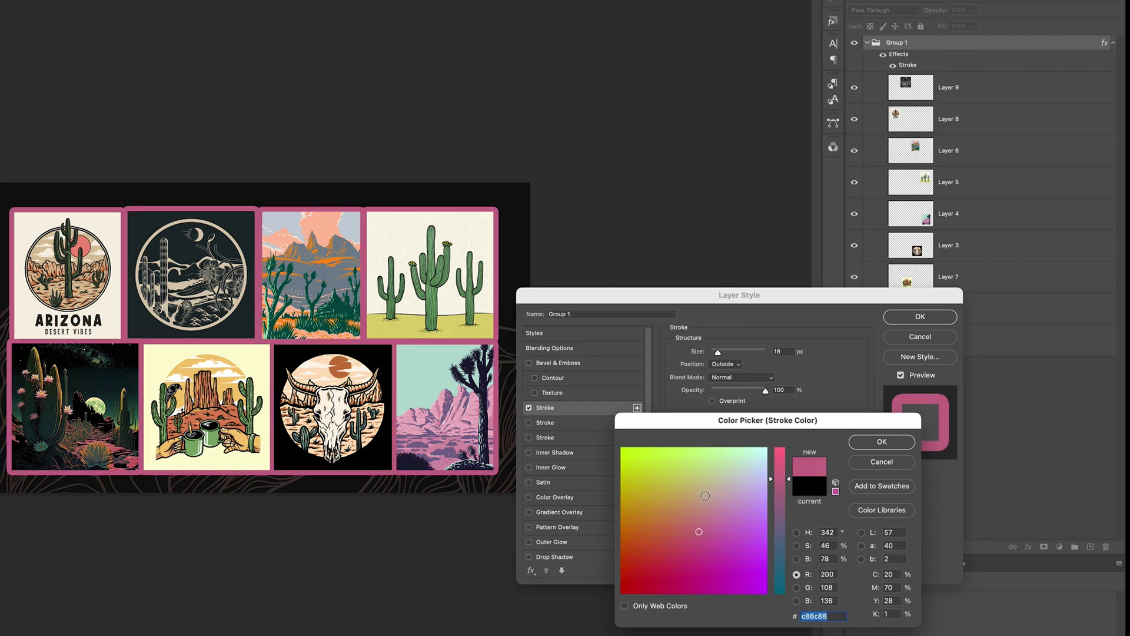
left_click(864, 442)
Set the Group 1 stroke to 3 px with its position Inside and apply the layer style.
left_click_drag(719, 355, 715, 357)
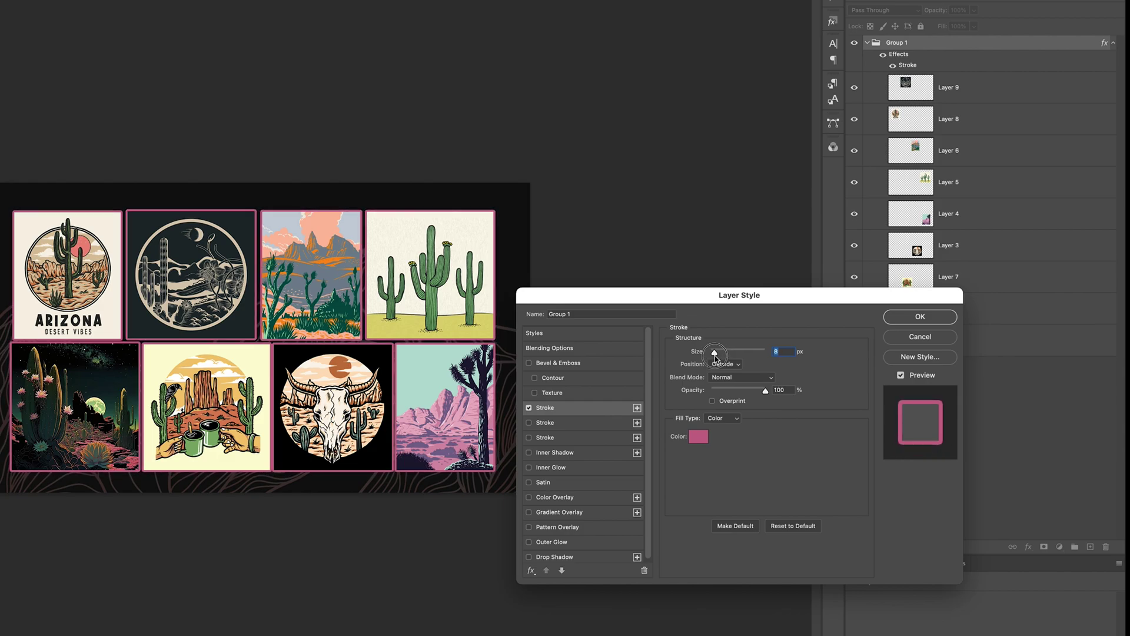
left_click(722, 365)
left_click(723, 376)
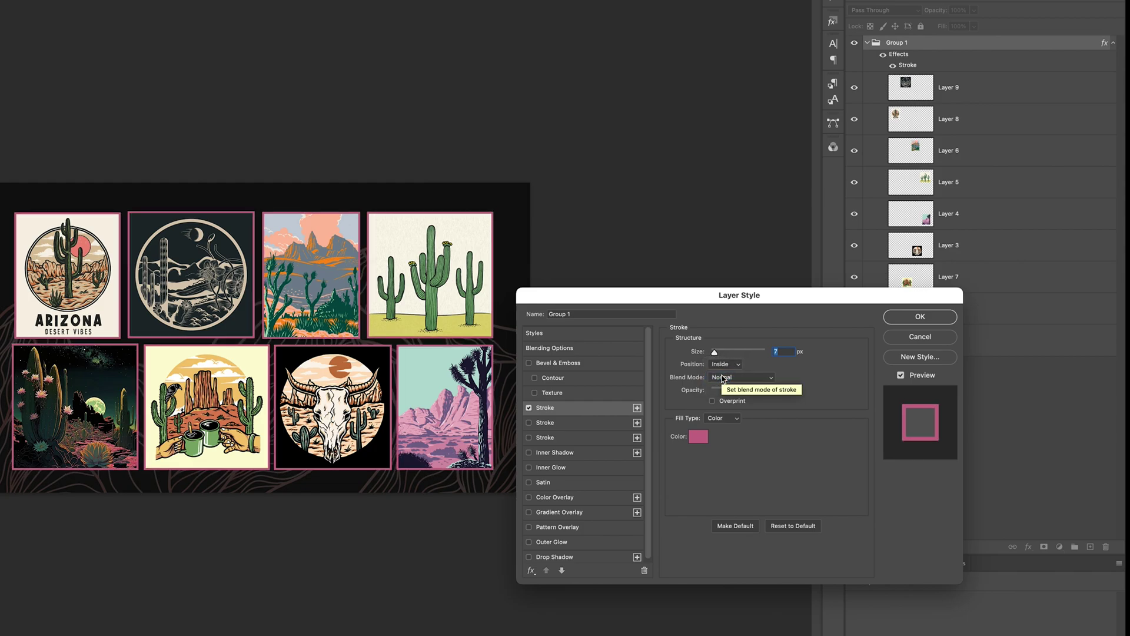
left_click_drag(715, 354, 712, 354)
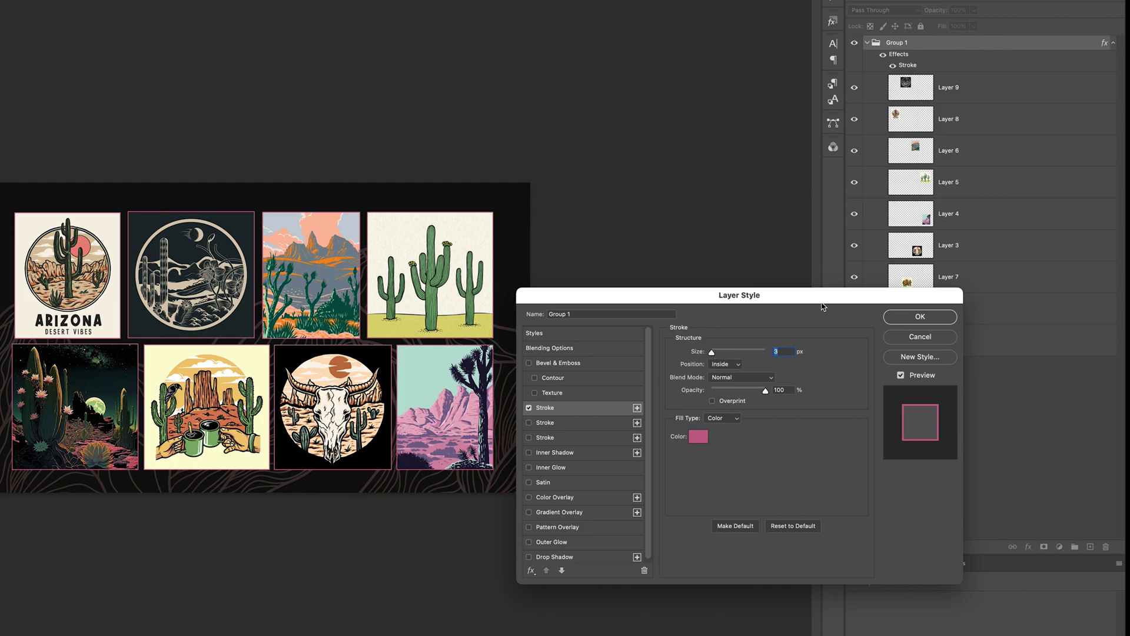
left_click(919, 321)
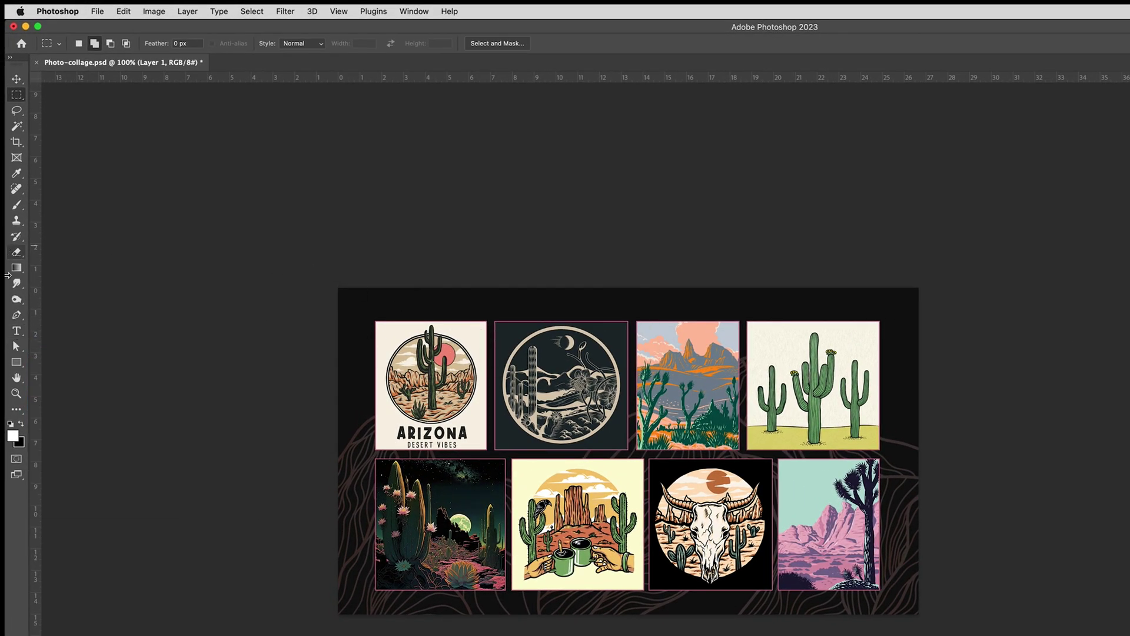
Set up the Type tool with the mixtapeMike_TRIAL font at 12 pt.
left_click(17, 331)
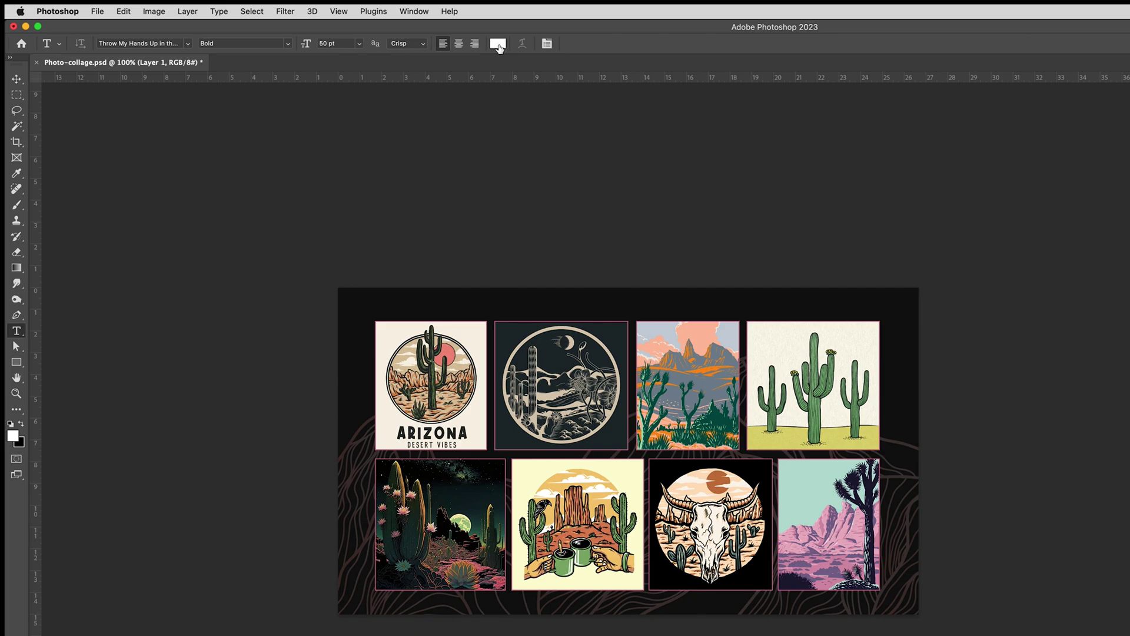
left_click(189, 45)
key("Up")
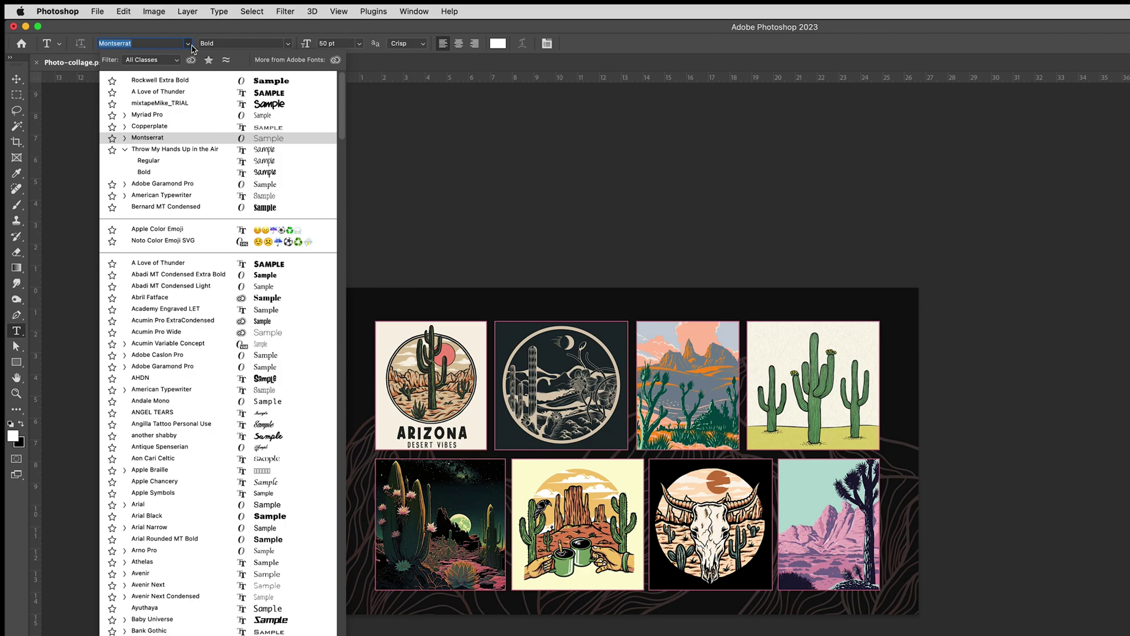
left_click(270, 103)
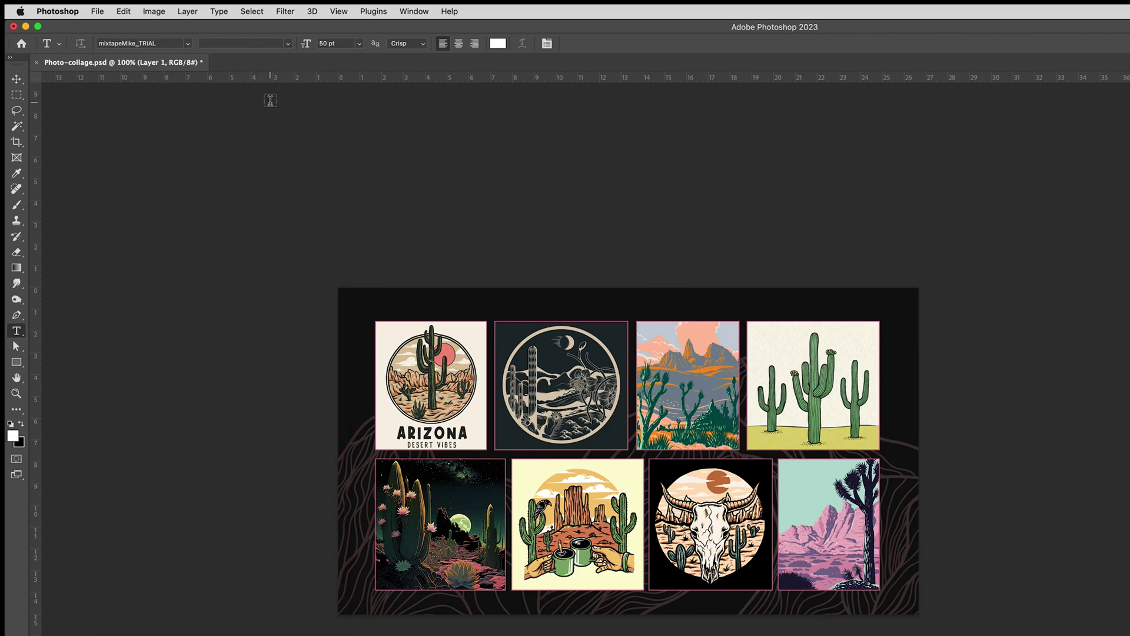
left_click(359, 44)
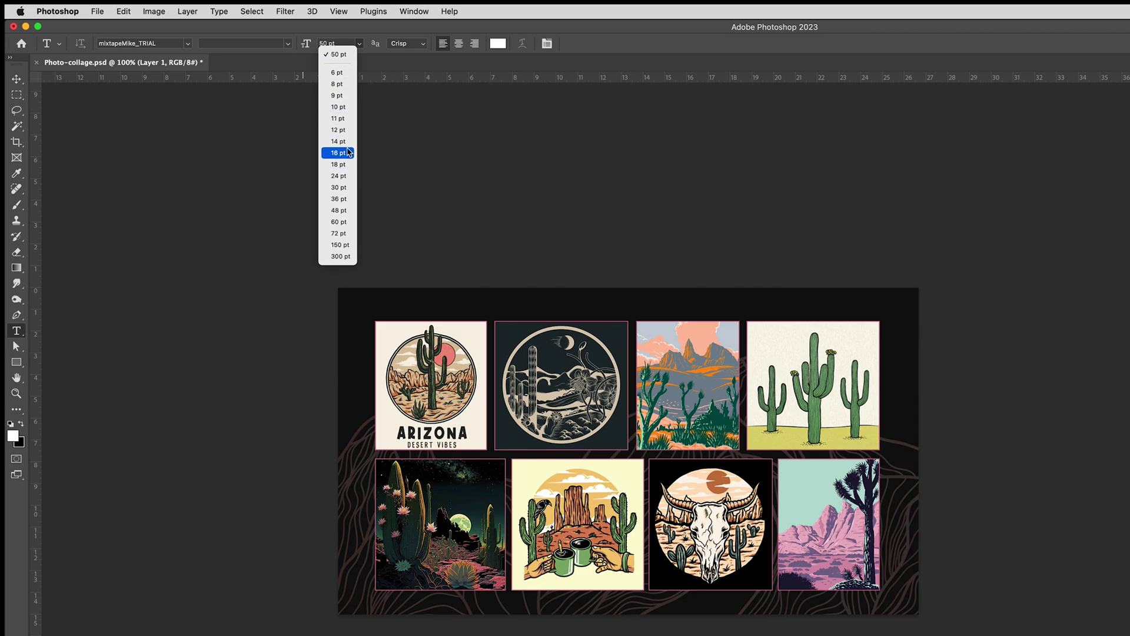
left_click(346, 129)
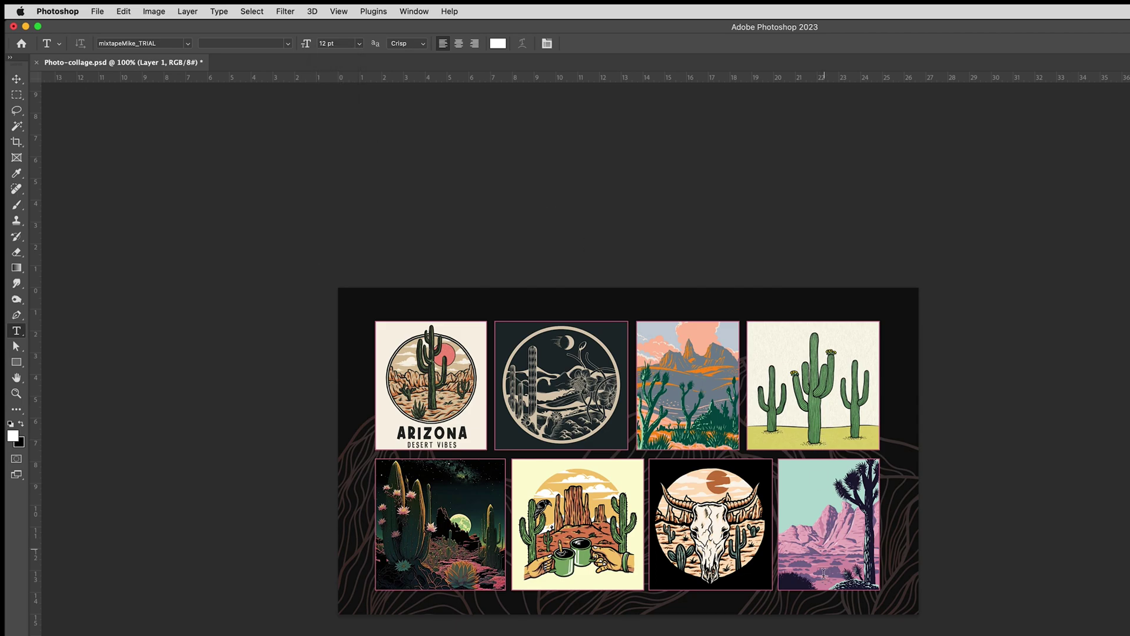
Add the author's name as text below the Joshua tree image and enlarge it to about 33 pt.
left_click(782, 606)
key("BackSpace")
left_click(17, 79)
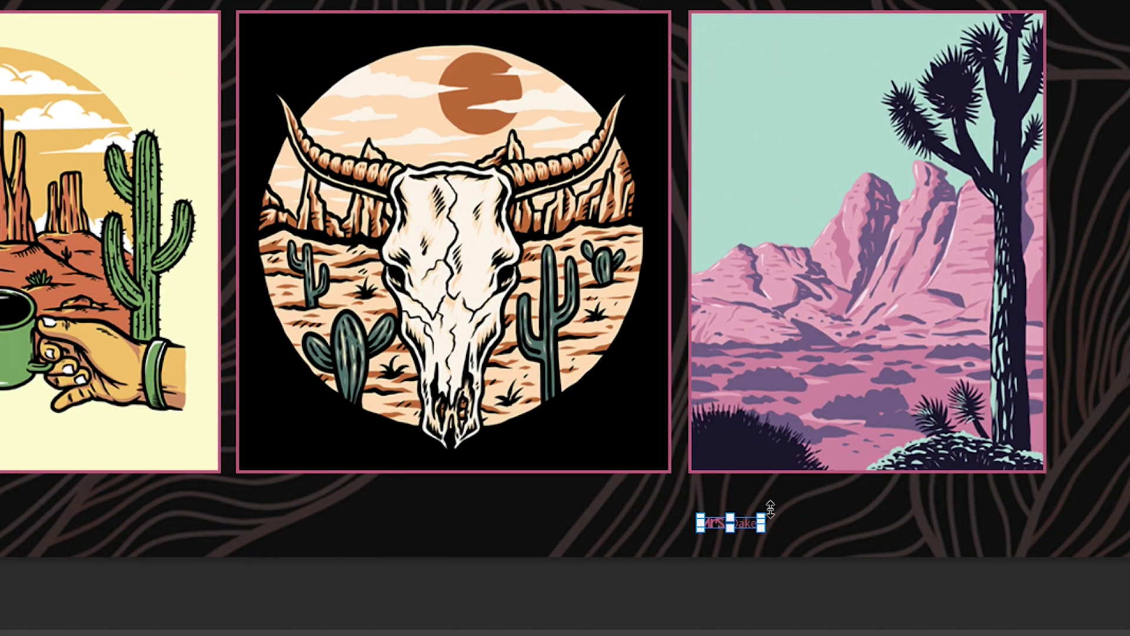
left_click_drag(762, 516, 870, 486)
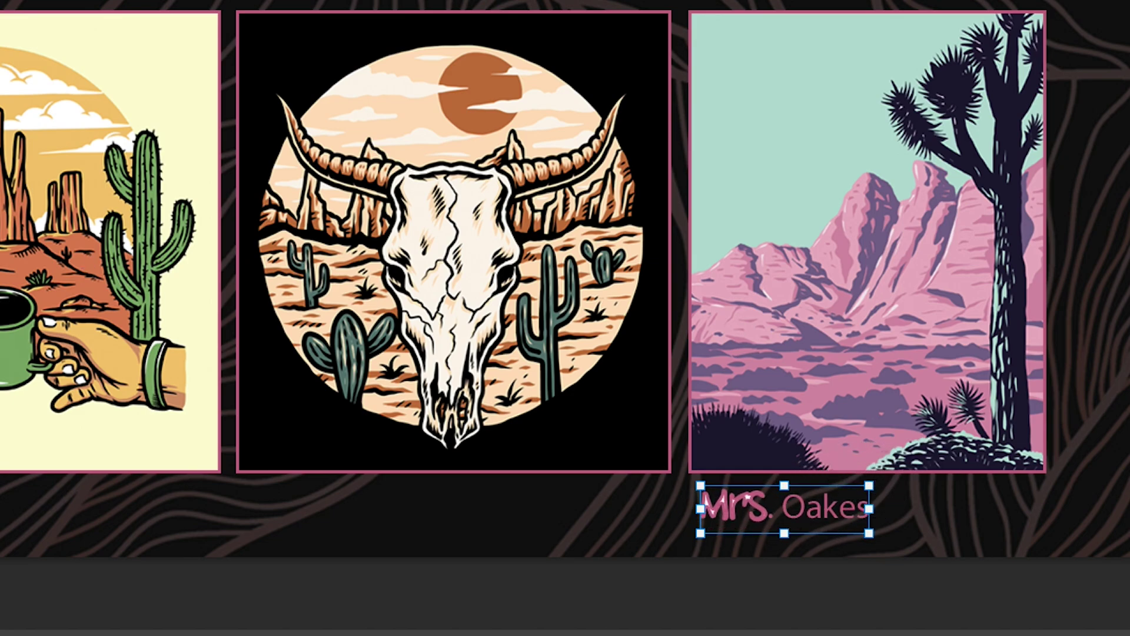
key("Return")
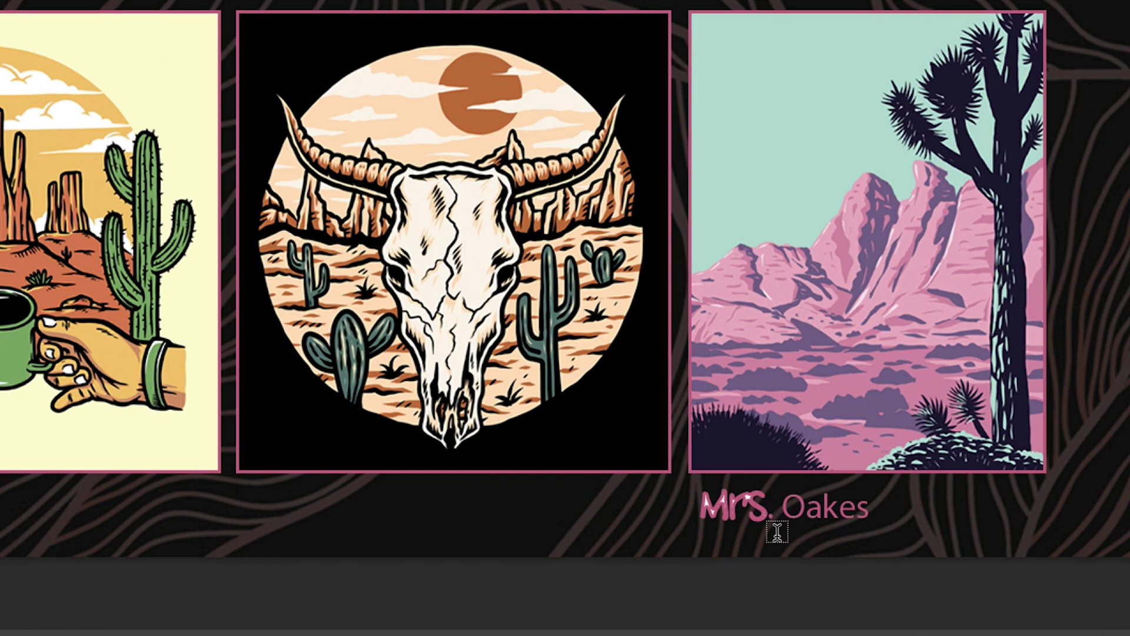
Change the name text's font to A Love of Thunder and move it to align with the Joshua tree image's right edge.
left_click_drag(866, 508, 667, 505)
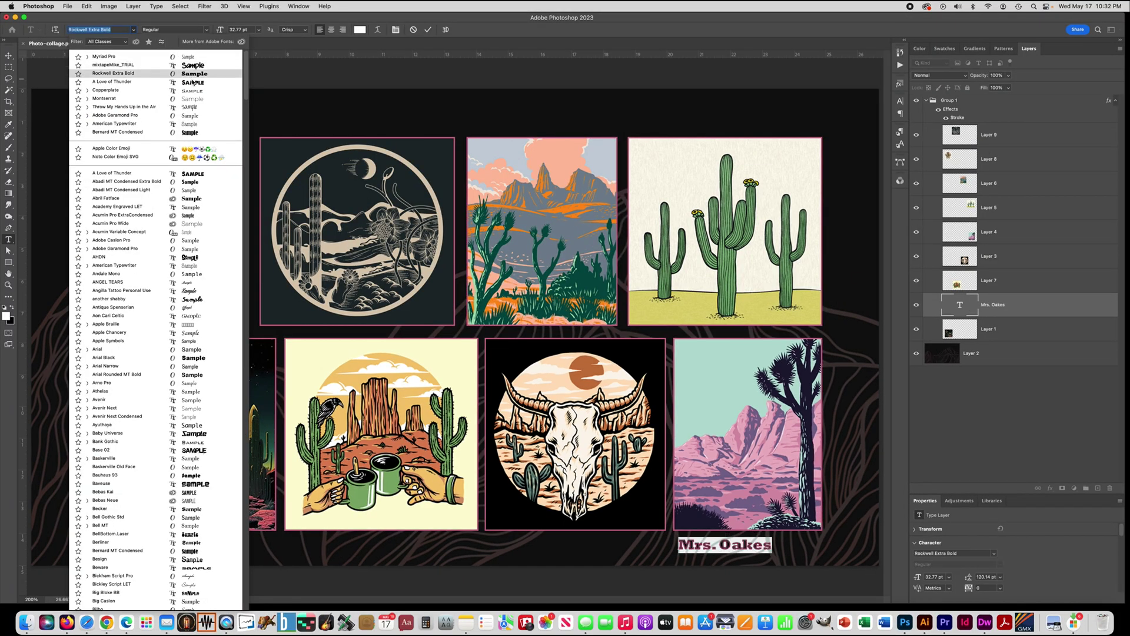
left_click(193, 83)
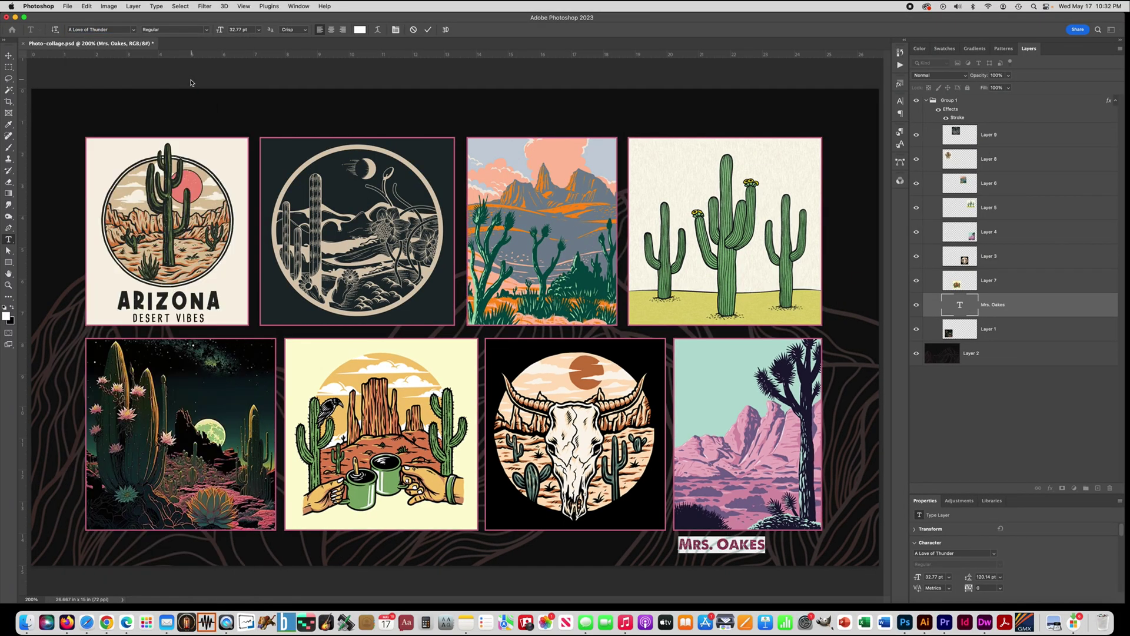
left_click(10, 56)
left_click_drag(737, 550, 795, 553)
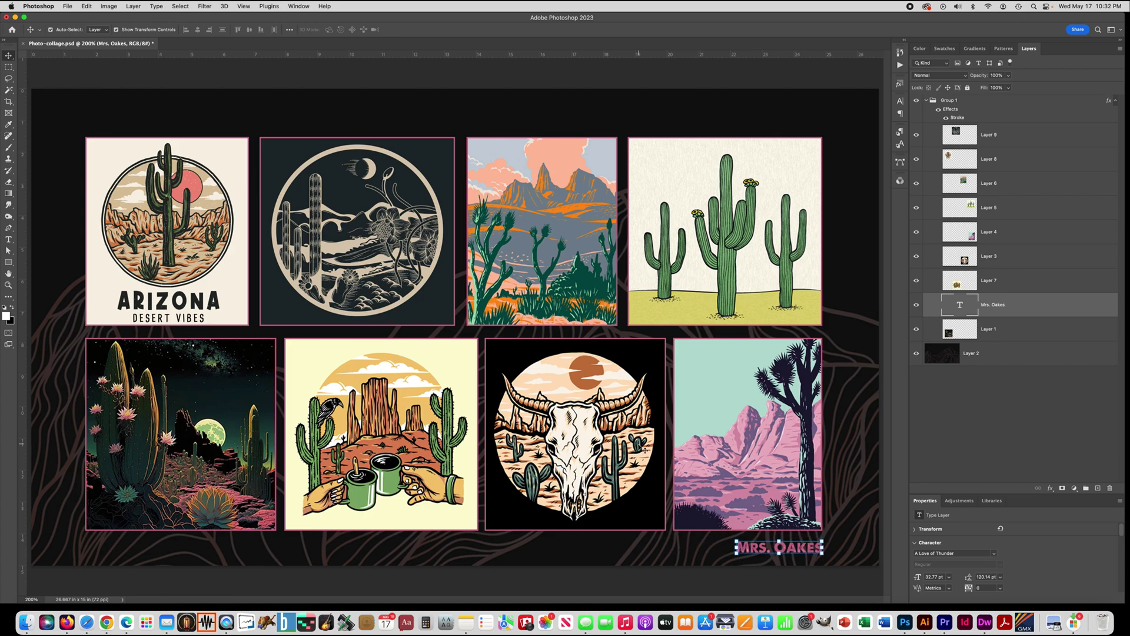
key("super+minus")
left_click(173, 360)
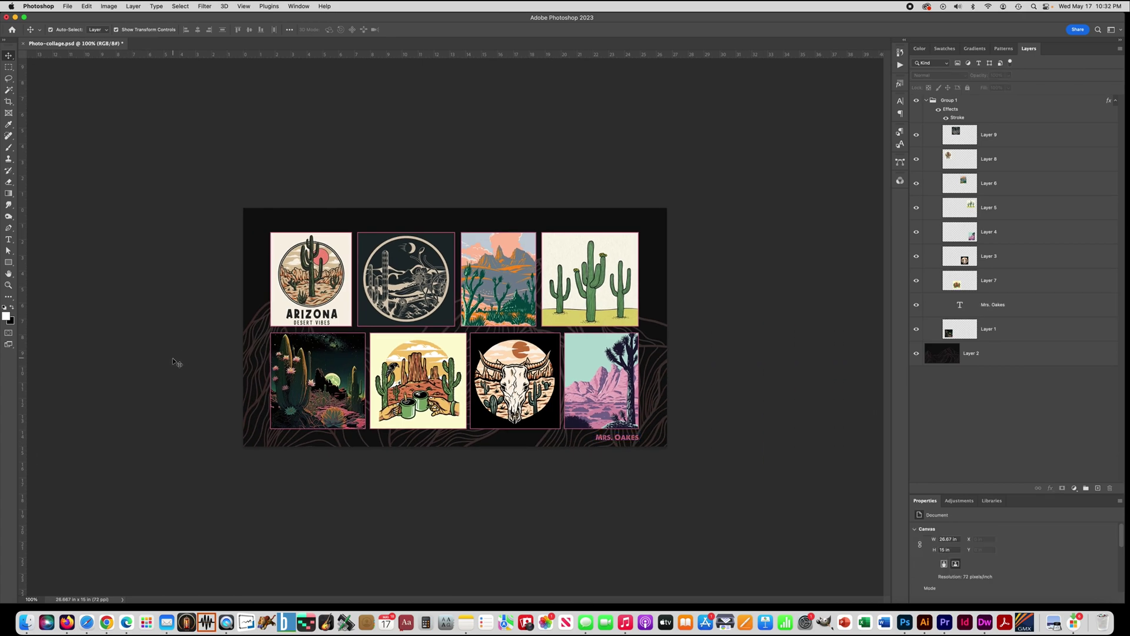
Save the Photo-collage.psd document and bring up the file commands again.
left_click(65, 6)
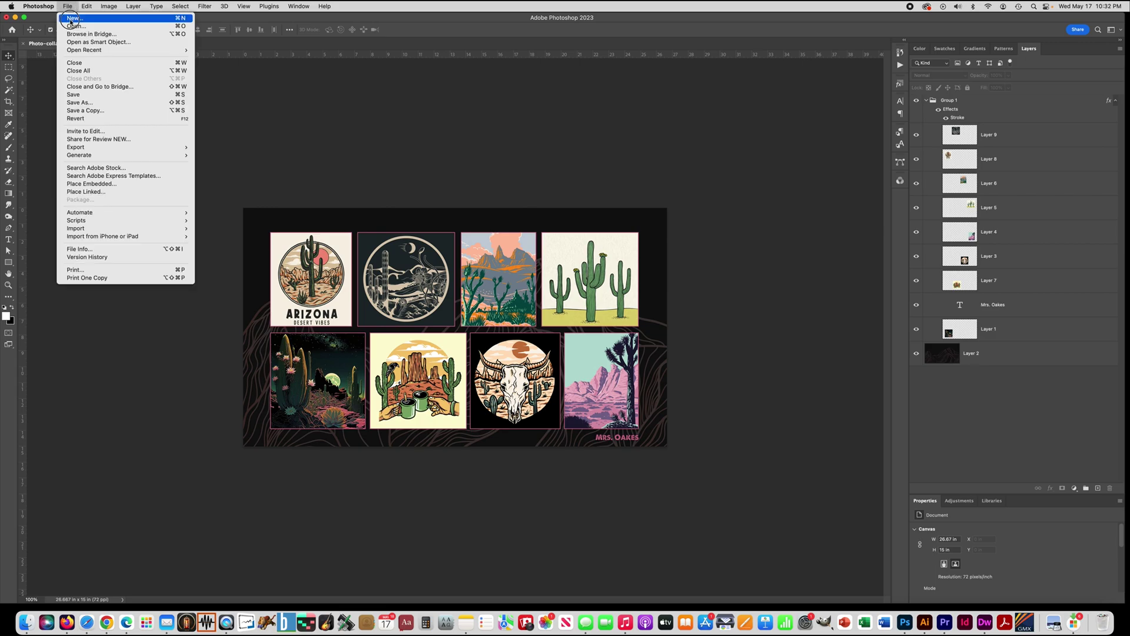
left_click(96, 95)
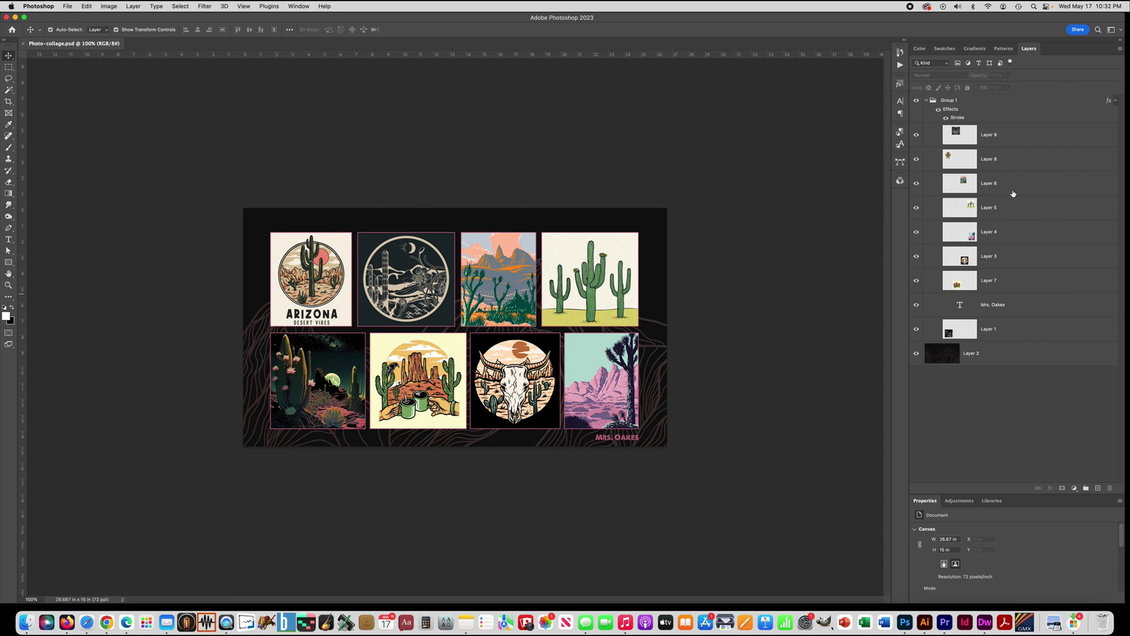
left_click(68, 6)
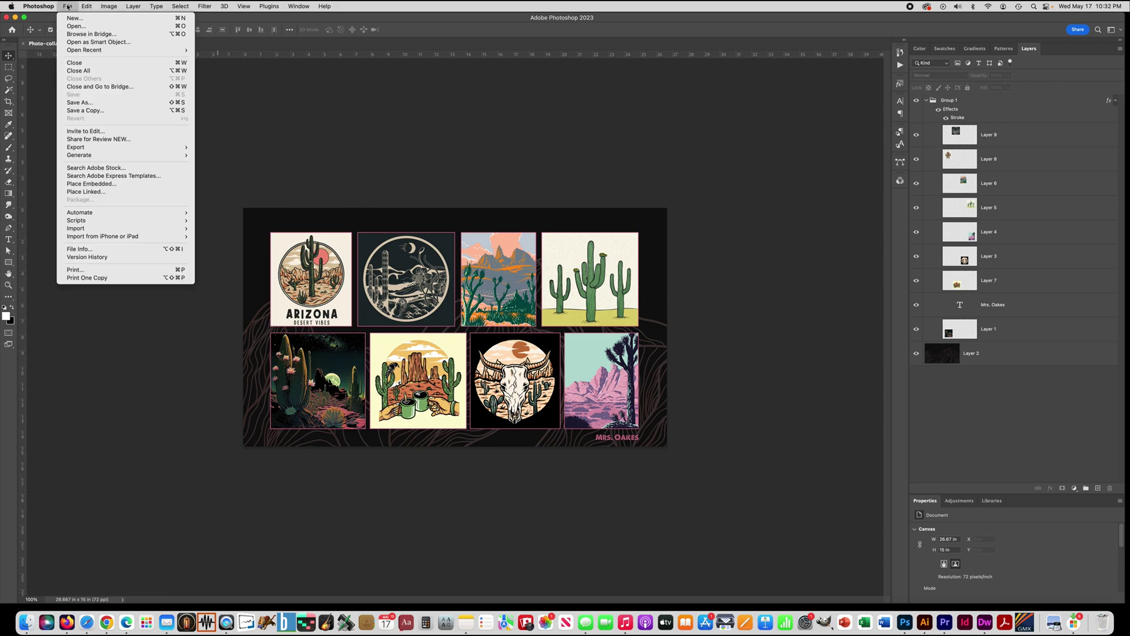